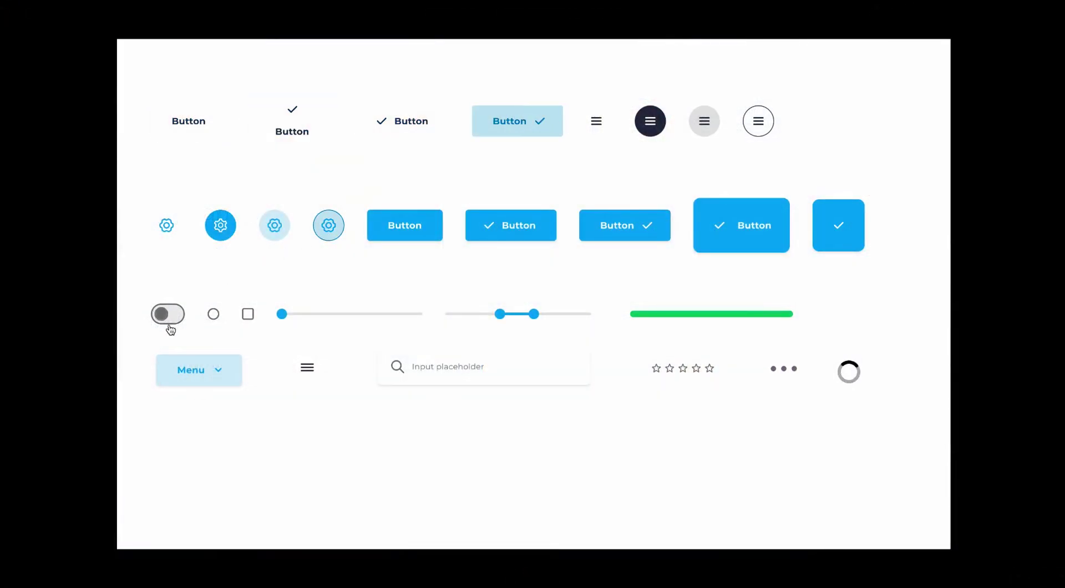
Step: Try the prototype's toggle, radio option, sliders, Menu dropdown, hamburger menu and search field
click(176, 322)
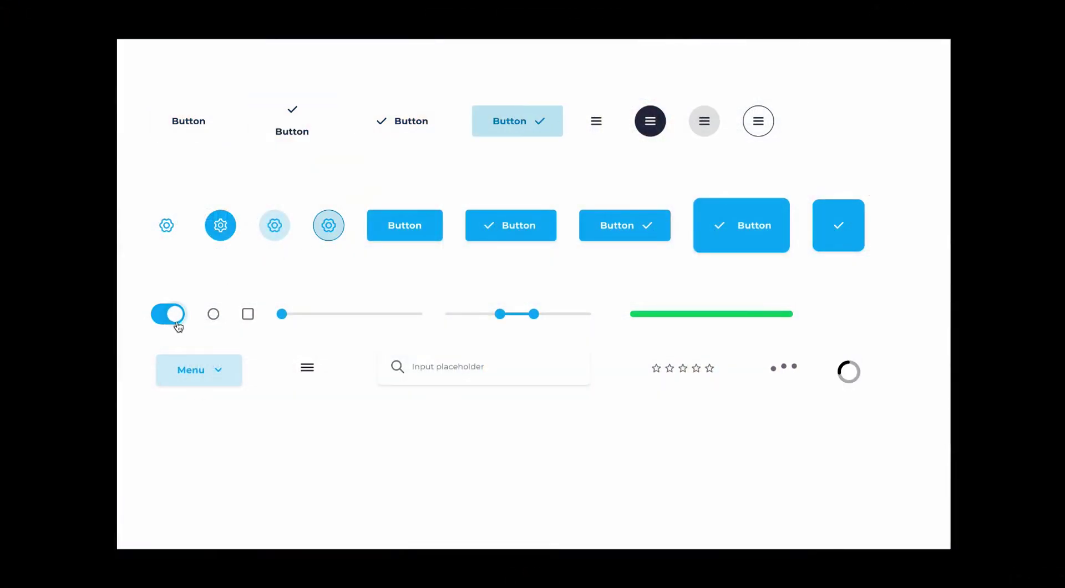
click(177, 322)
click(214, 315)
click(369, 315)
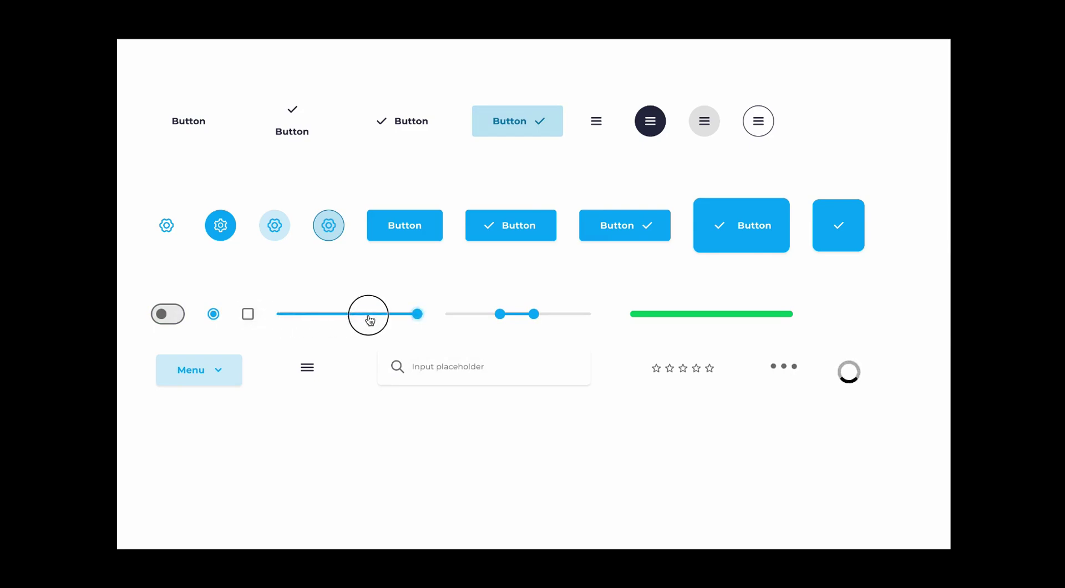
click(499, 315)
click(533, 314)
click(230, 381)
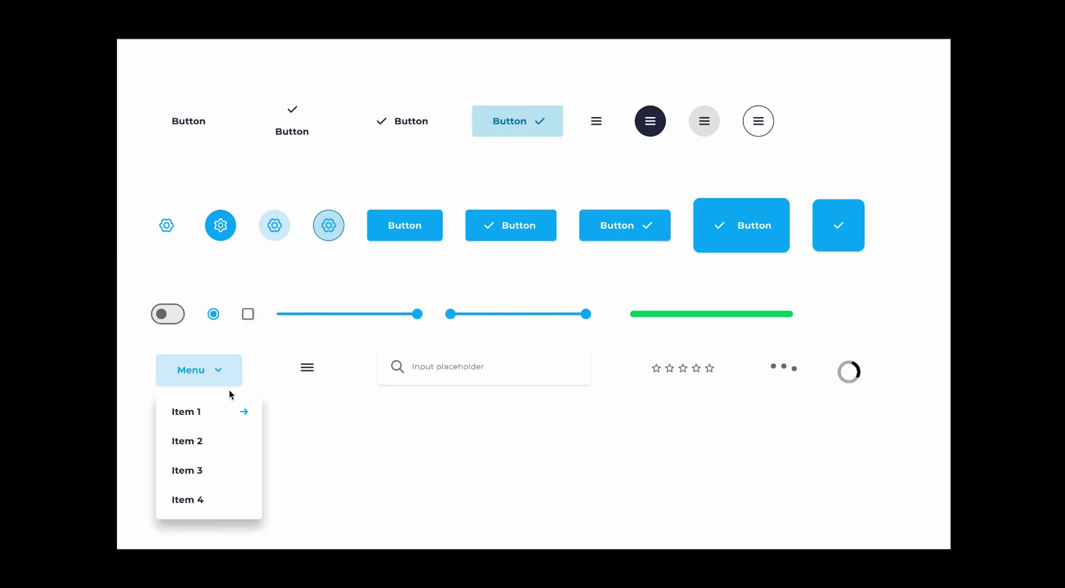
click(307, 367)
click(449, 368)
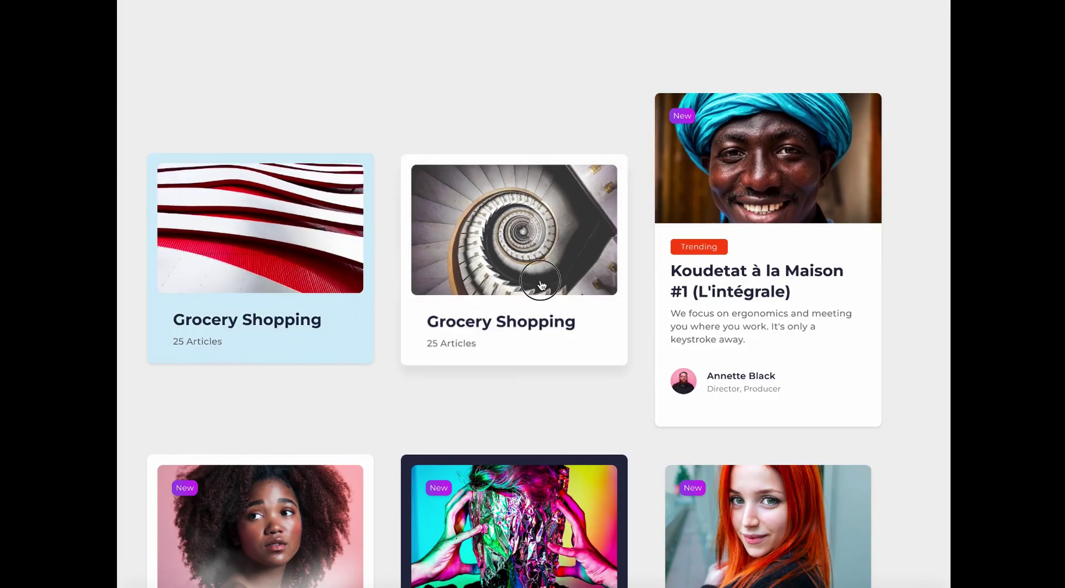
Step: Scroll through the card gallery, previewing cards down to the sneaker and watch cards
scroll(541, 284, down, 10)
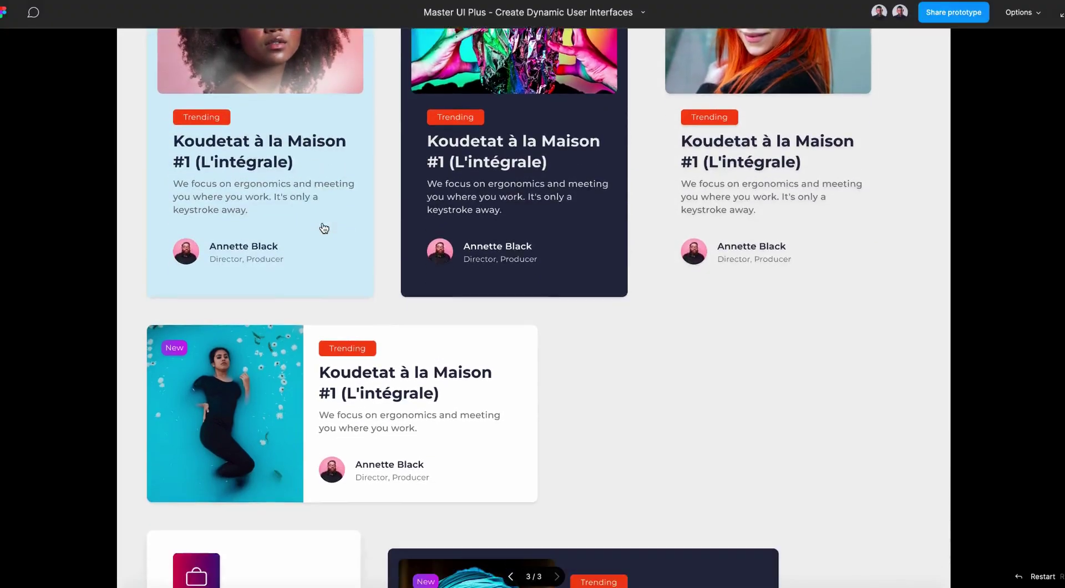
scroll(324, 228, down, 8)
scroll(507, 274, down, 4)
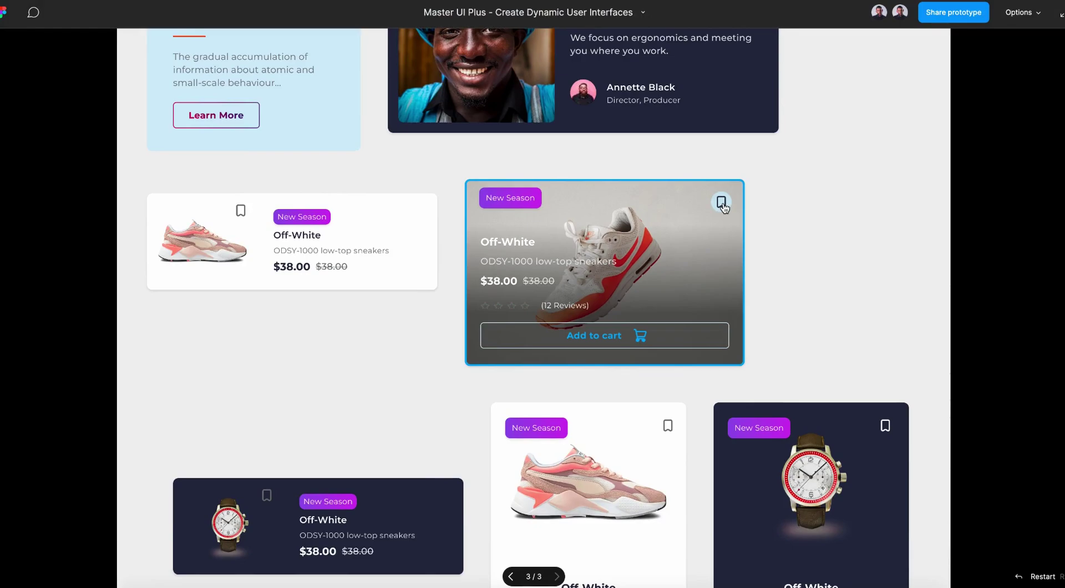
mouse_move(310, 248)
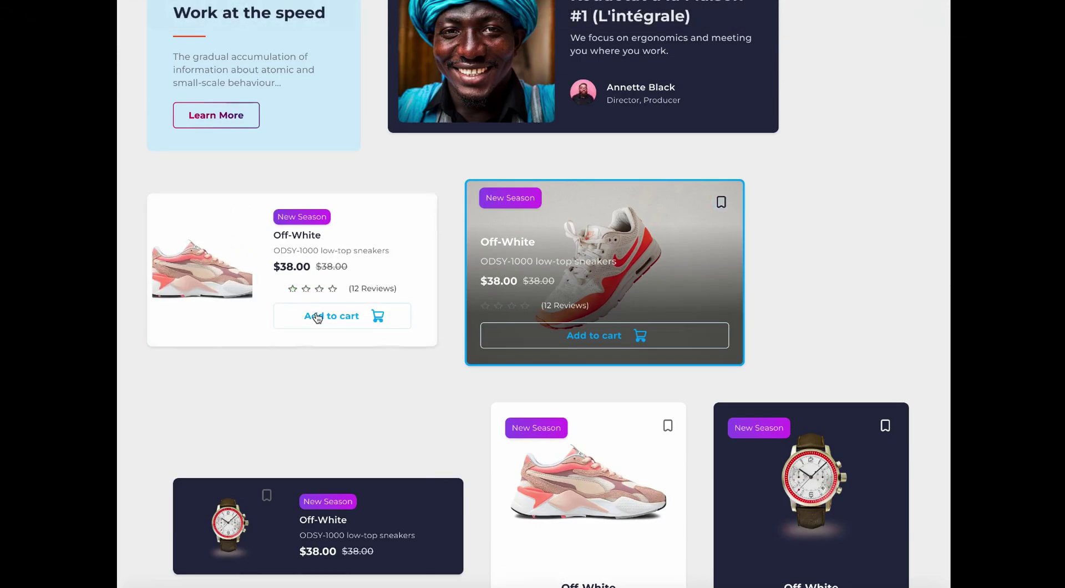
scroll(394, 324, down, 4)
mouse_move(593, 325)
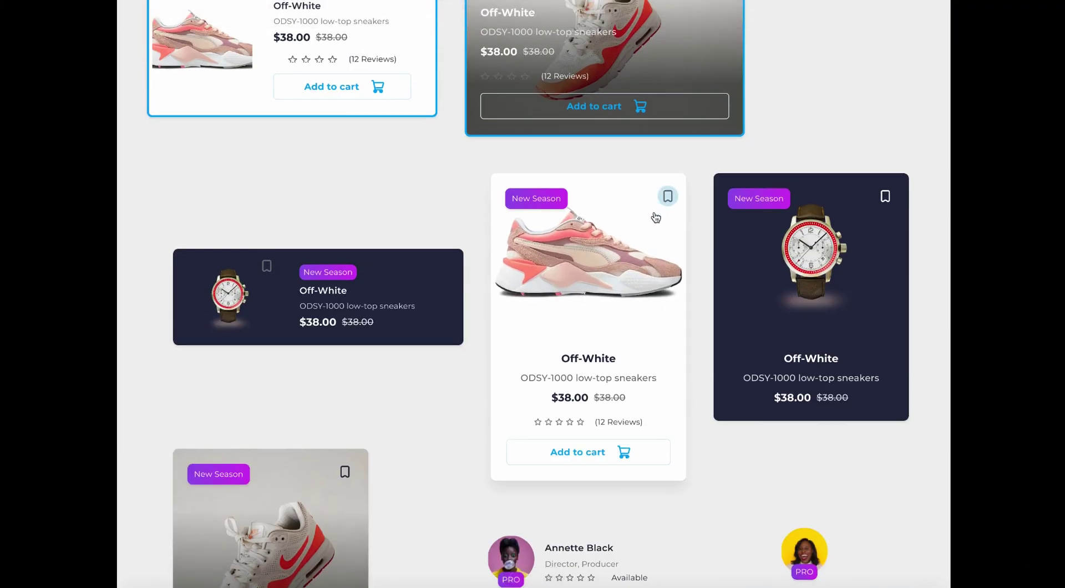
scroll(784, 389, down, 2)
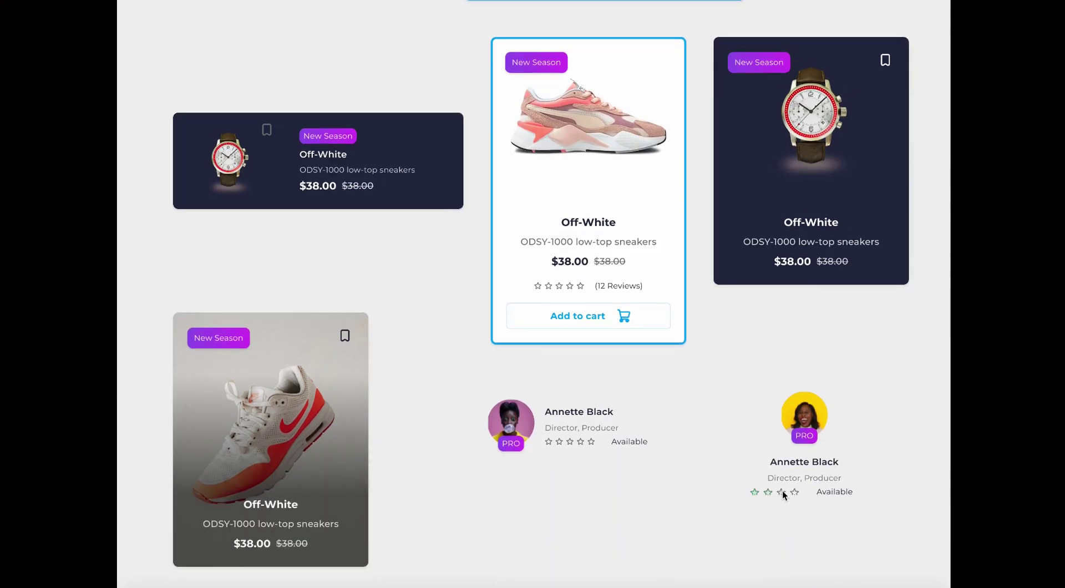
mouse_move(328, 416)
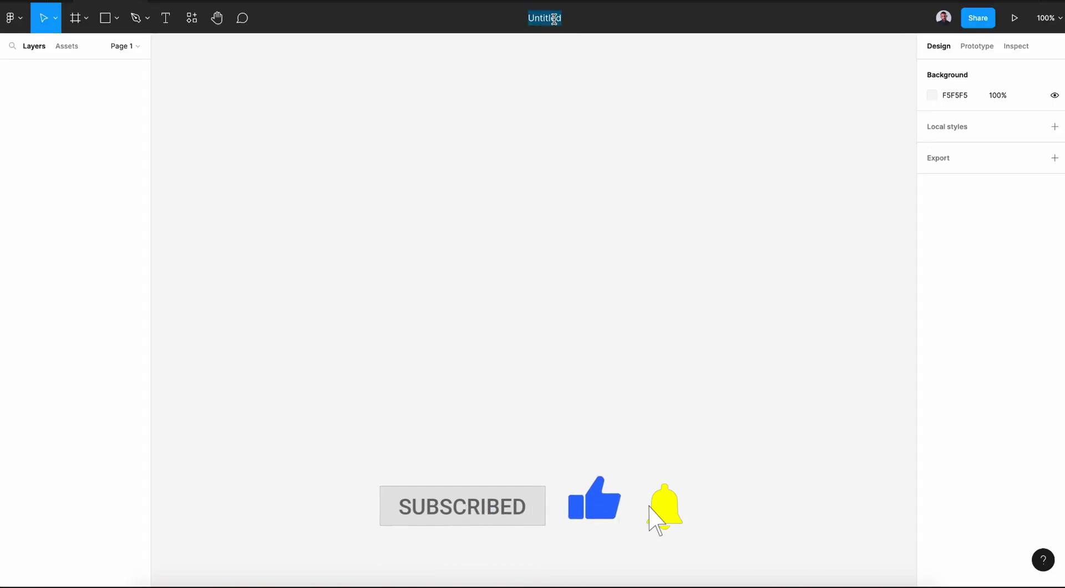
Step: Name the file 'Loading loop' and run the Iconify plugin from Resources > Plugins
text(Loading loop)
key(Return)
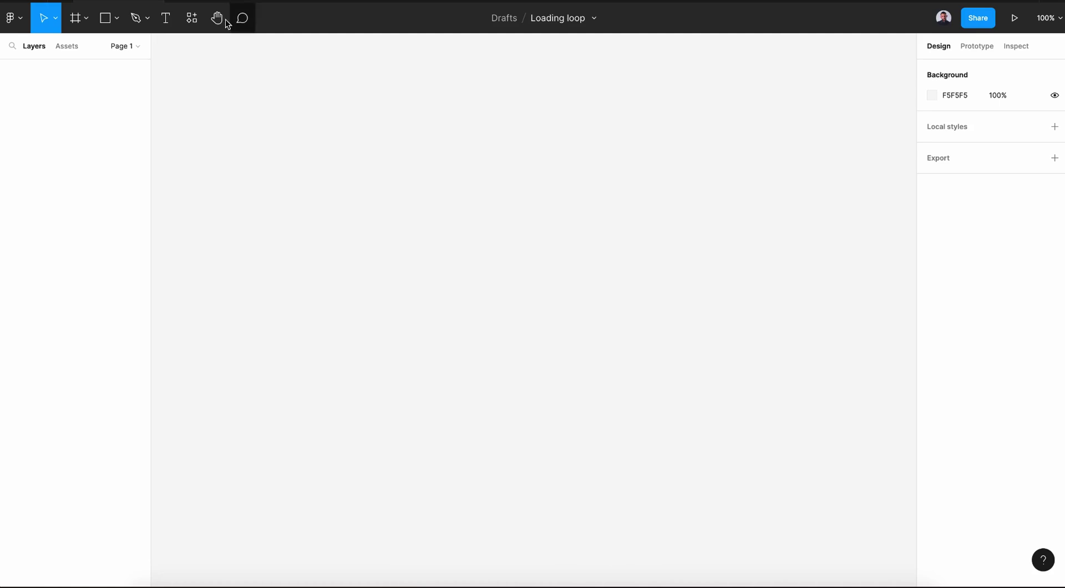
click(191, 25)
click(251, 46)
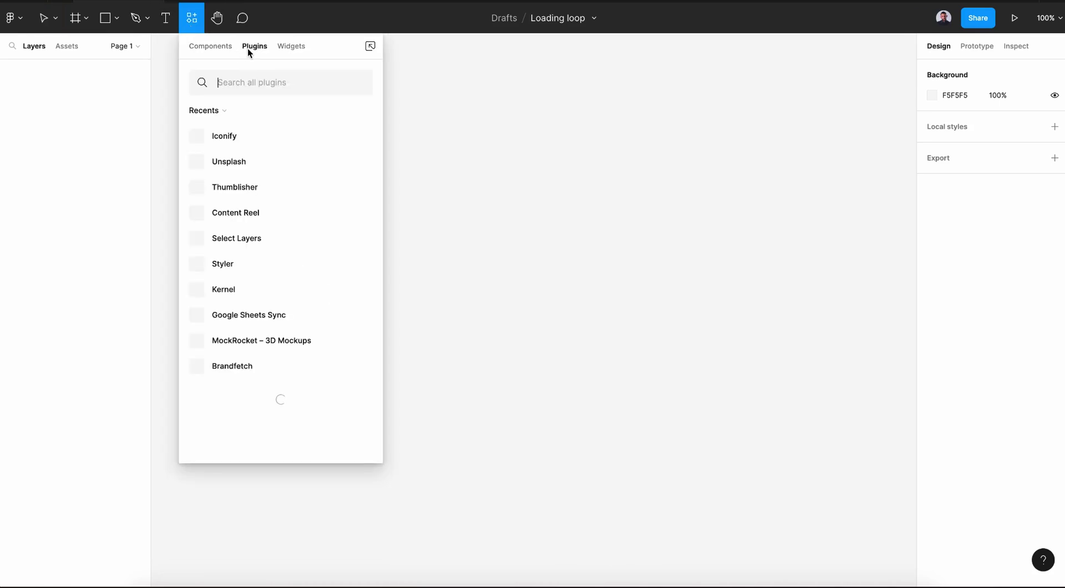
text(iconif)
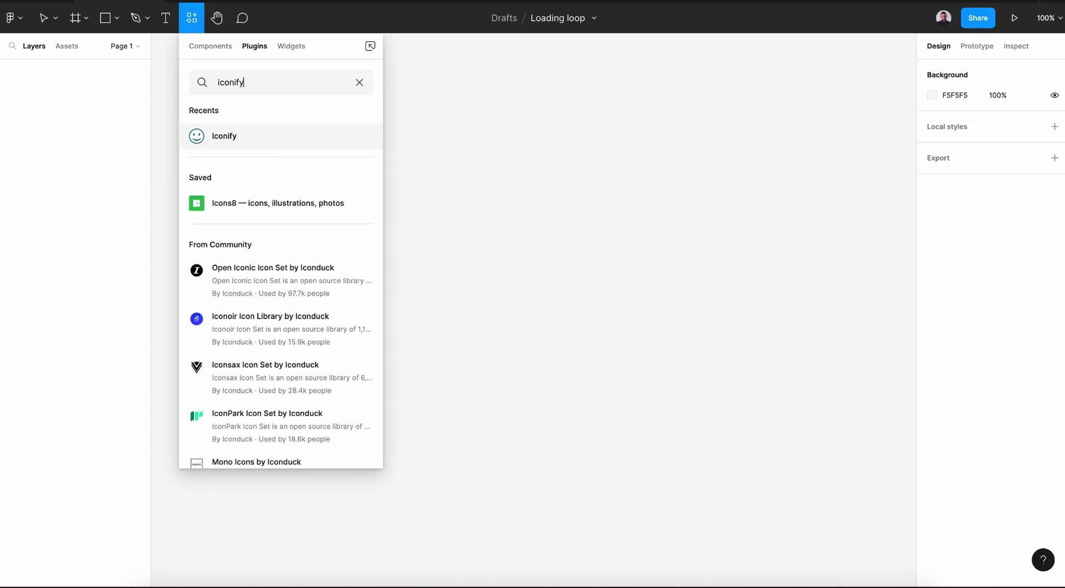
text(y)
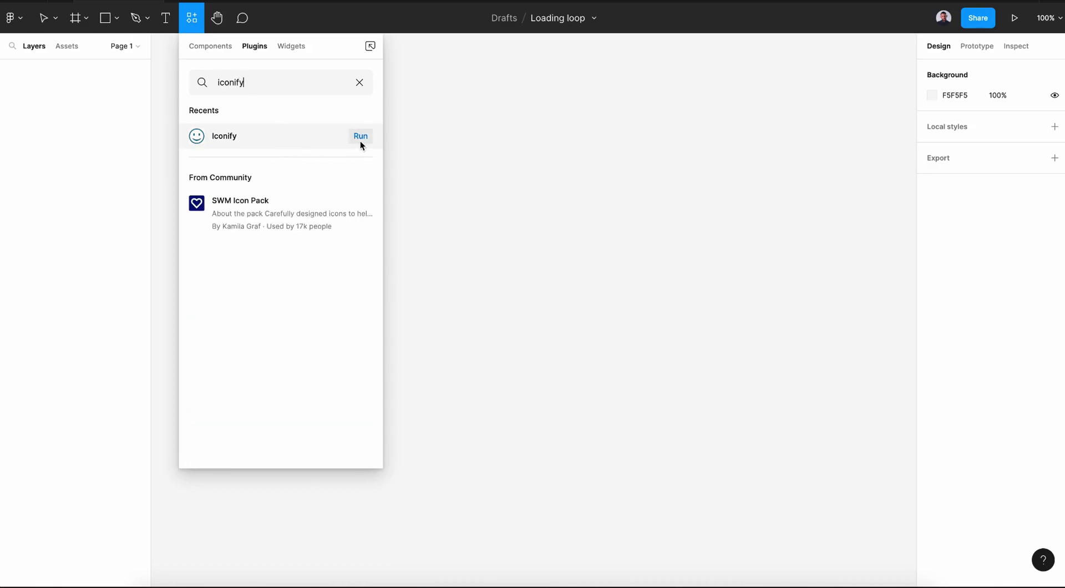
click(361, 139)
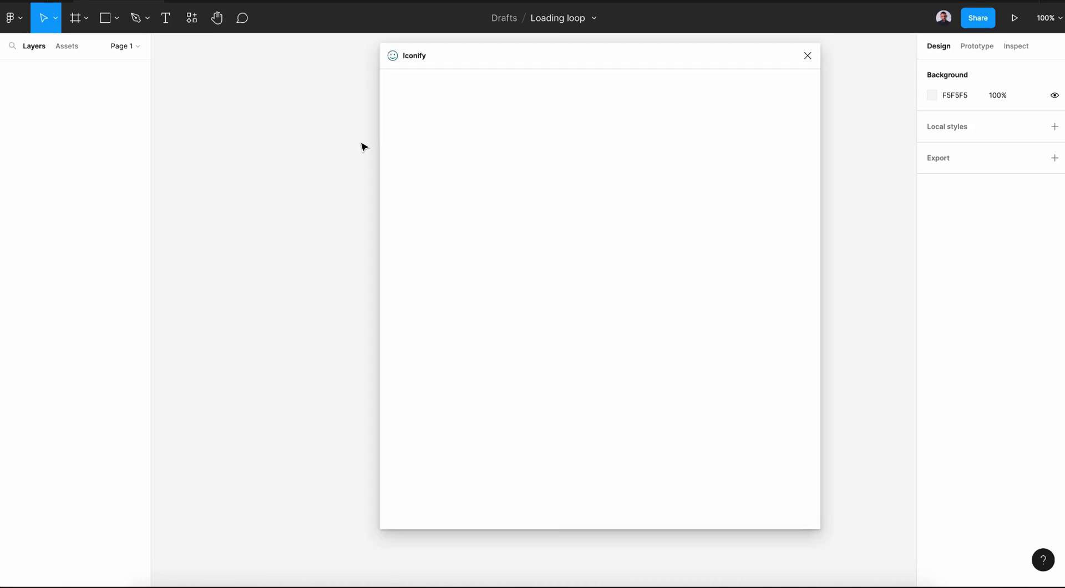
Step: Place Iconify's two-tone loading-twotone-loop spinner icon onto the canvas
click(416, 143)
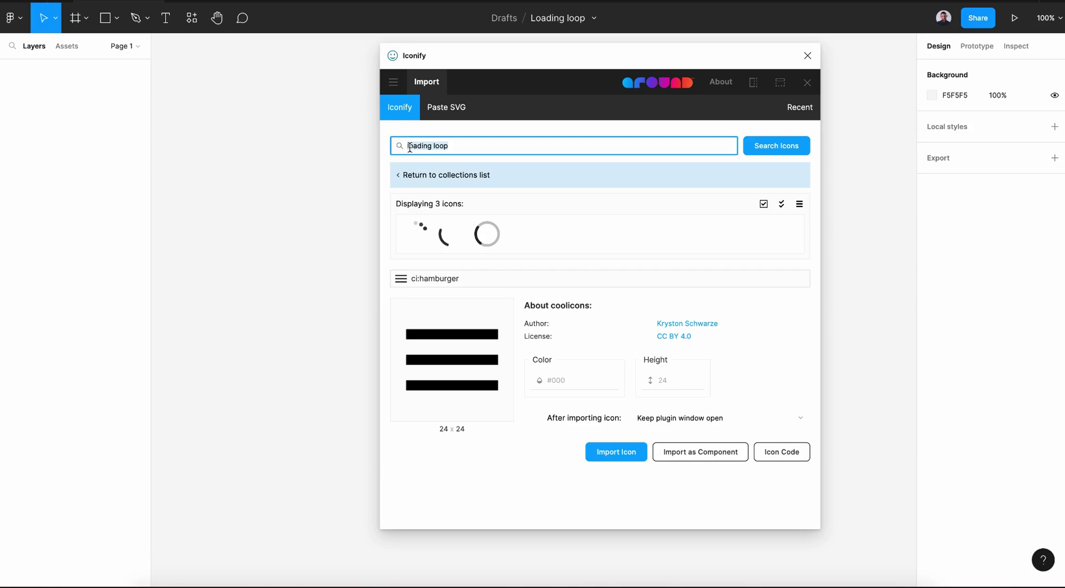
click(496, 236)
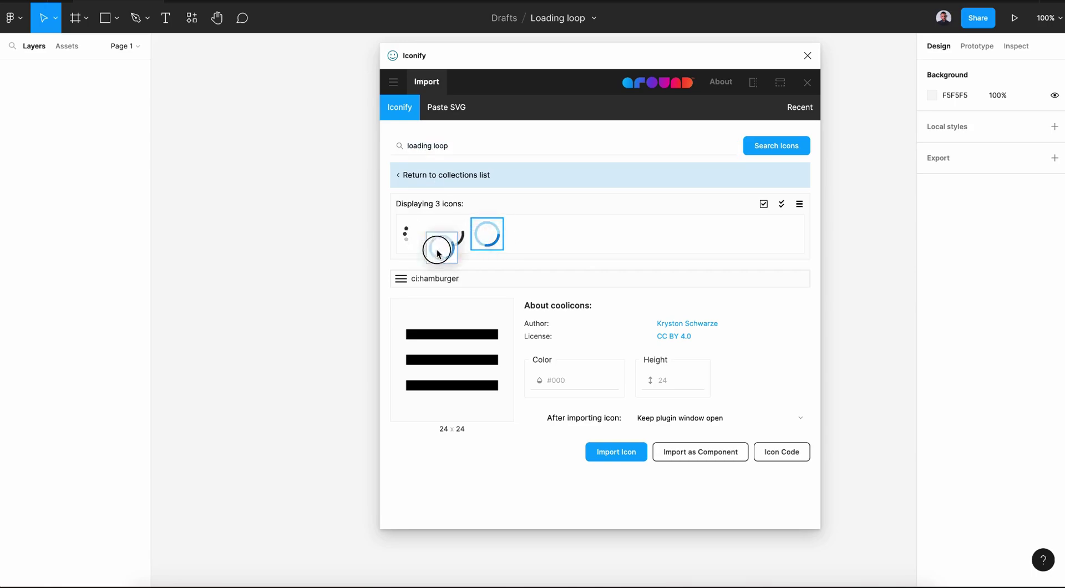
drag(488, 235, 307, 274)
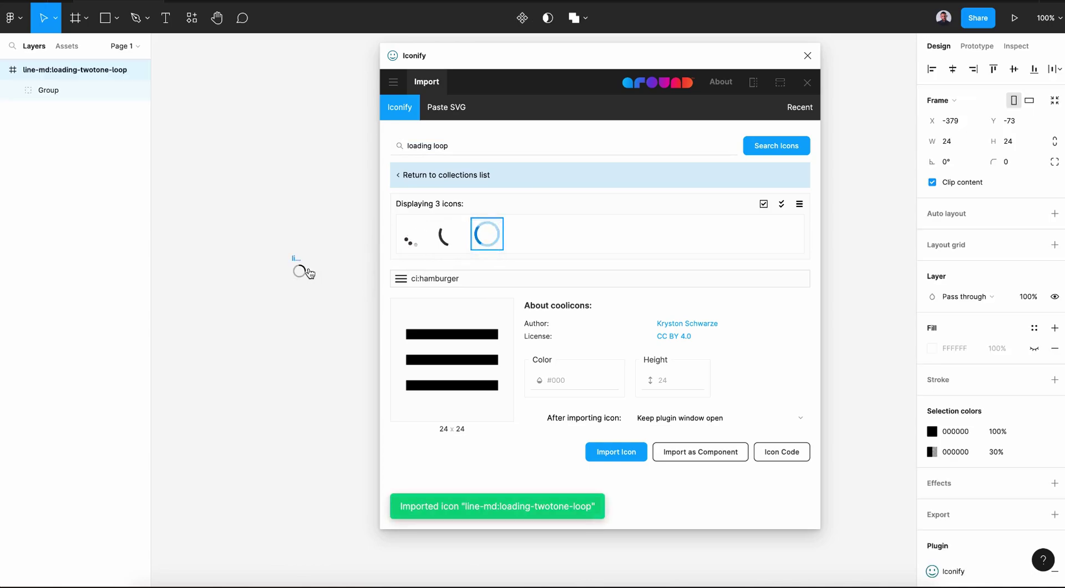
Step: Resize the spinner frame to width 40, making it 40×40
click(811, 54)
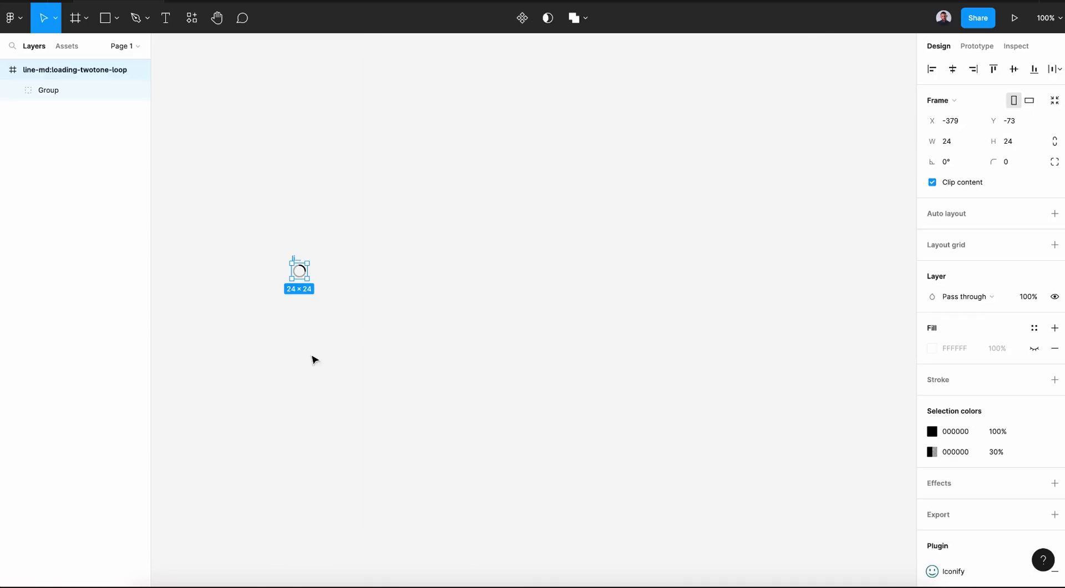
key(shift+2)
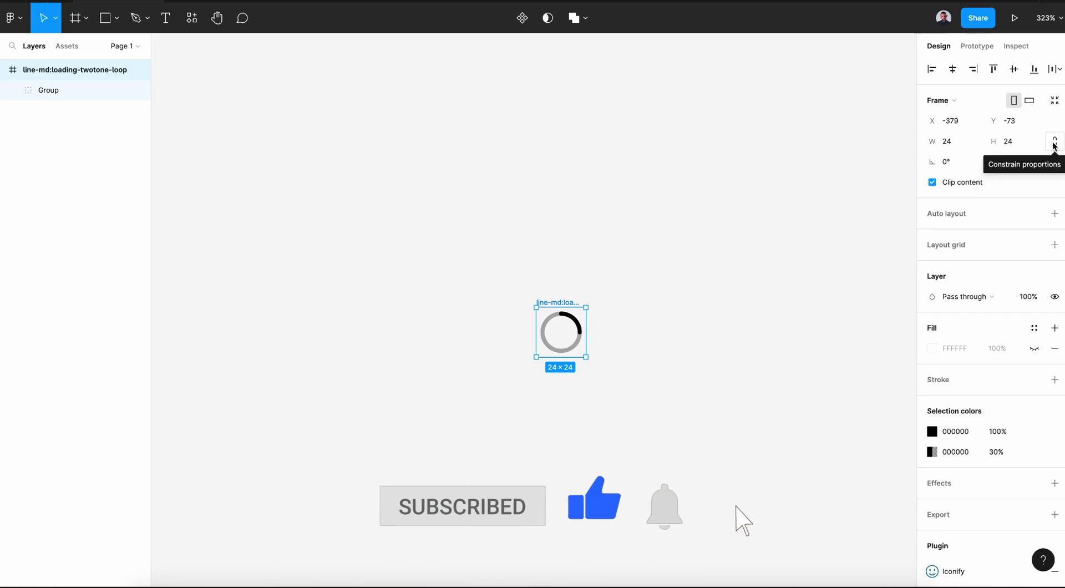
click(966, 145)
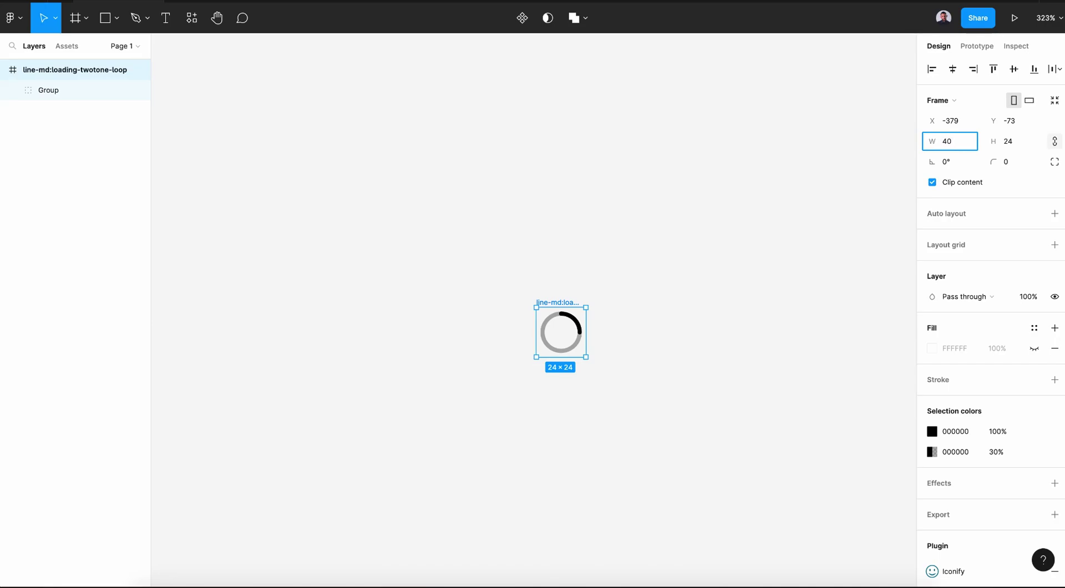
text(40)
key(Return)
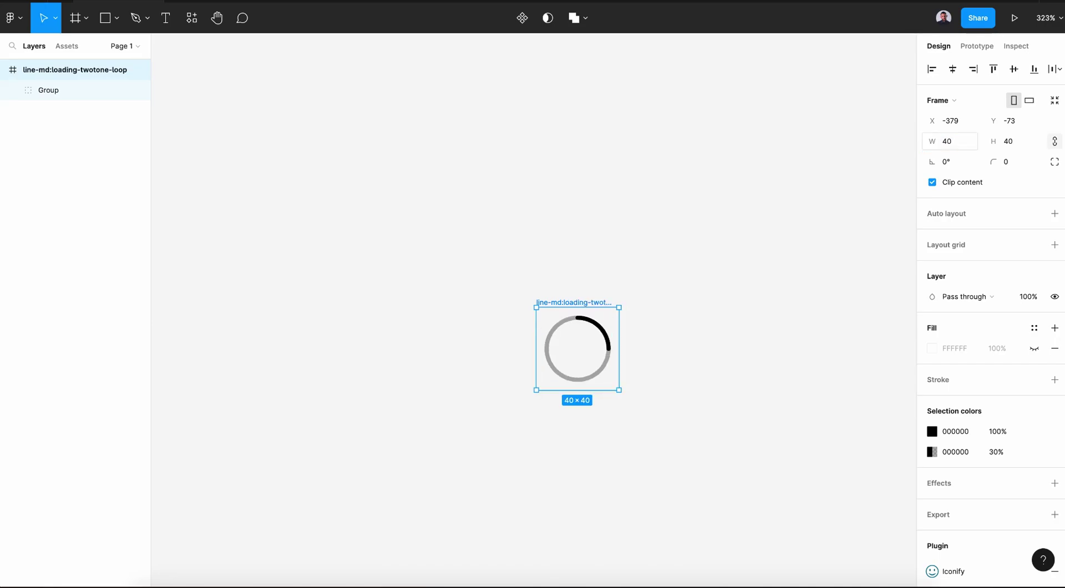
Step: Give the spinner's inner ring Group a stroke weight of 5
click(609, 355)
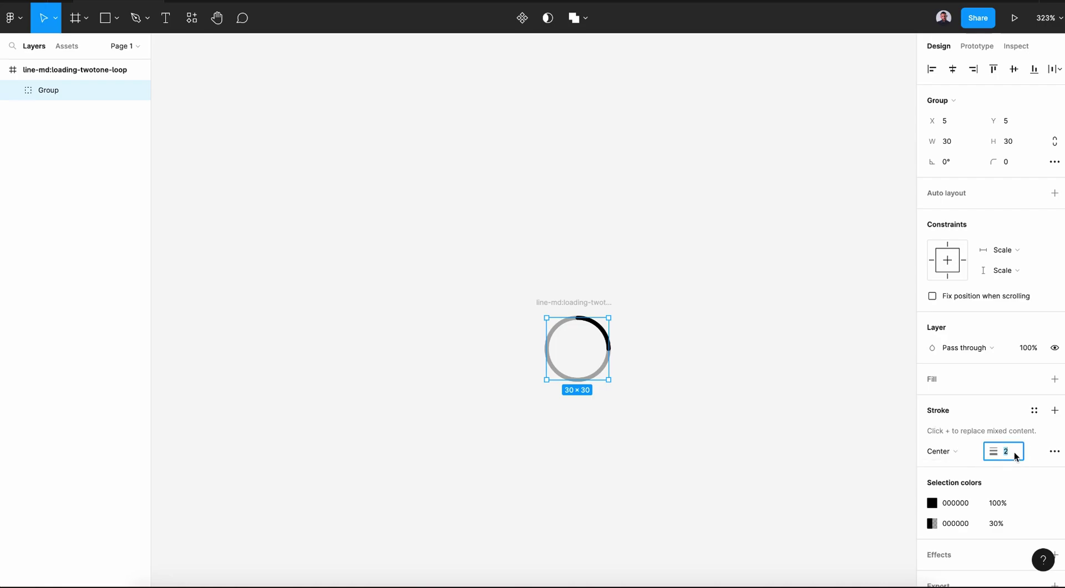
text(5)
key(Return)
click(738, 409)
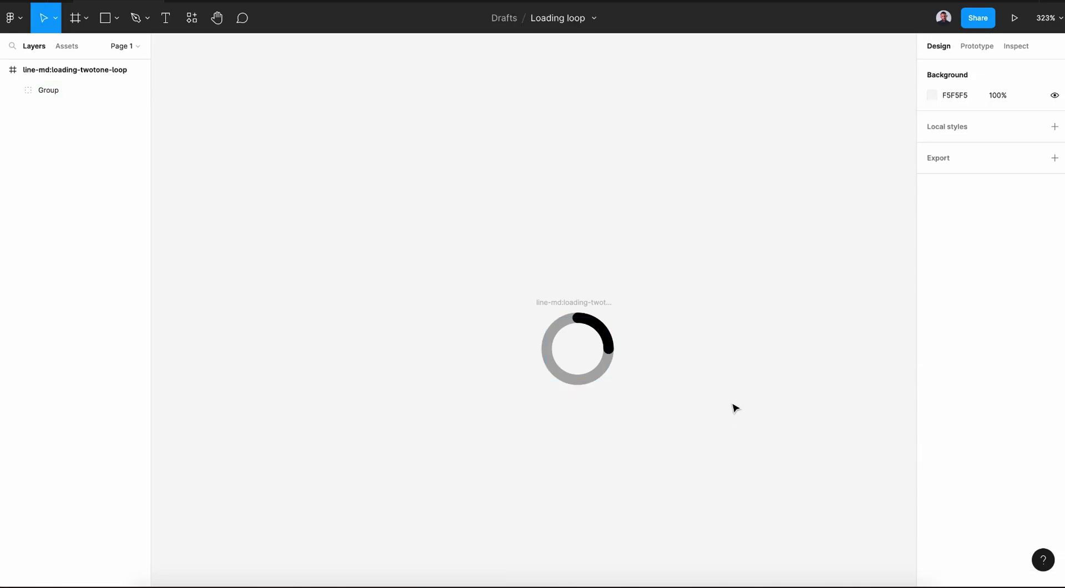
scroll(733, 407, down, 3)
Step: Make the spinner frame a component and add a second variant
scroll(733, 408, down, 2)
scroll(733, 409, right, 2)
scroll(734, 409, down, 1)
scroll(734, 409, right, 1)
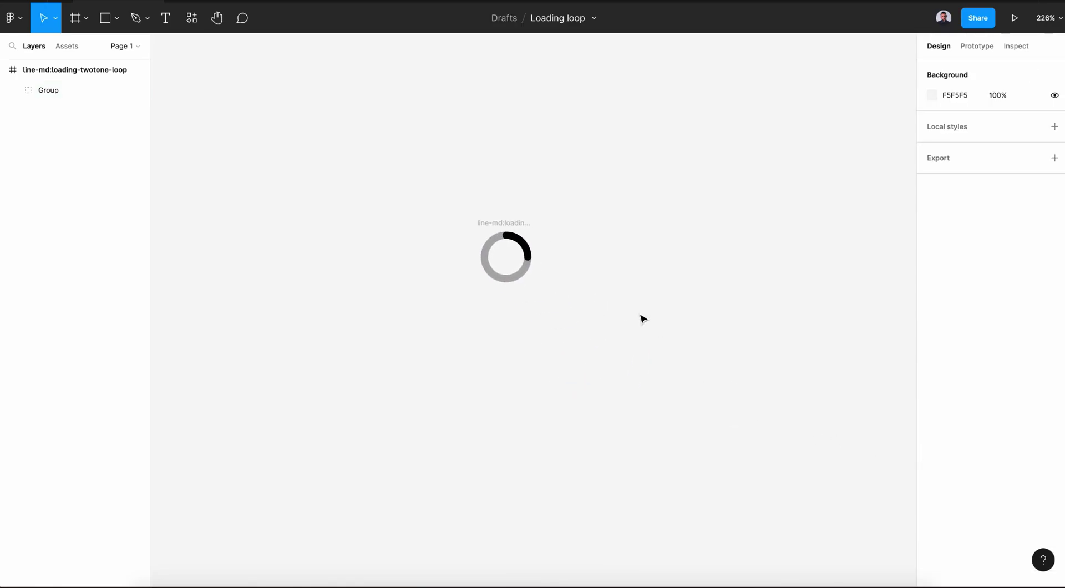
click(506, 222)
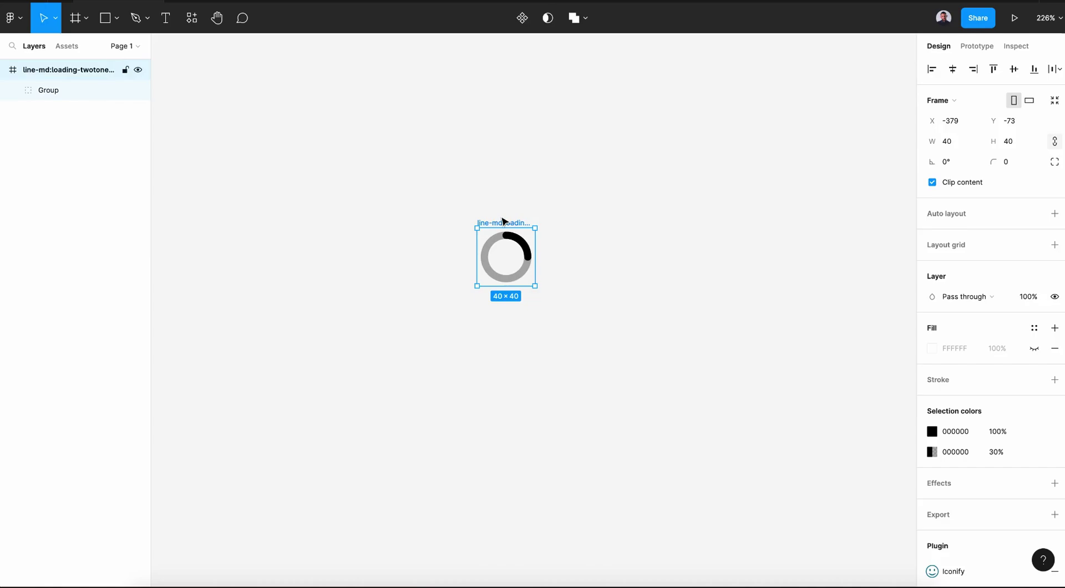
click(521, 19)
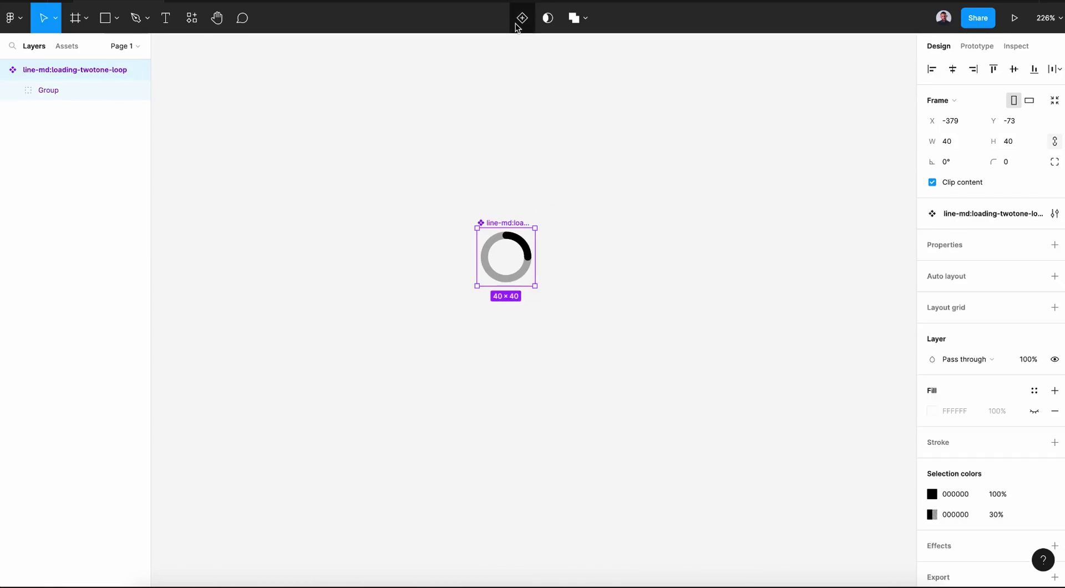
click(516, 25)
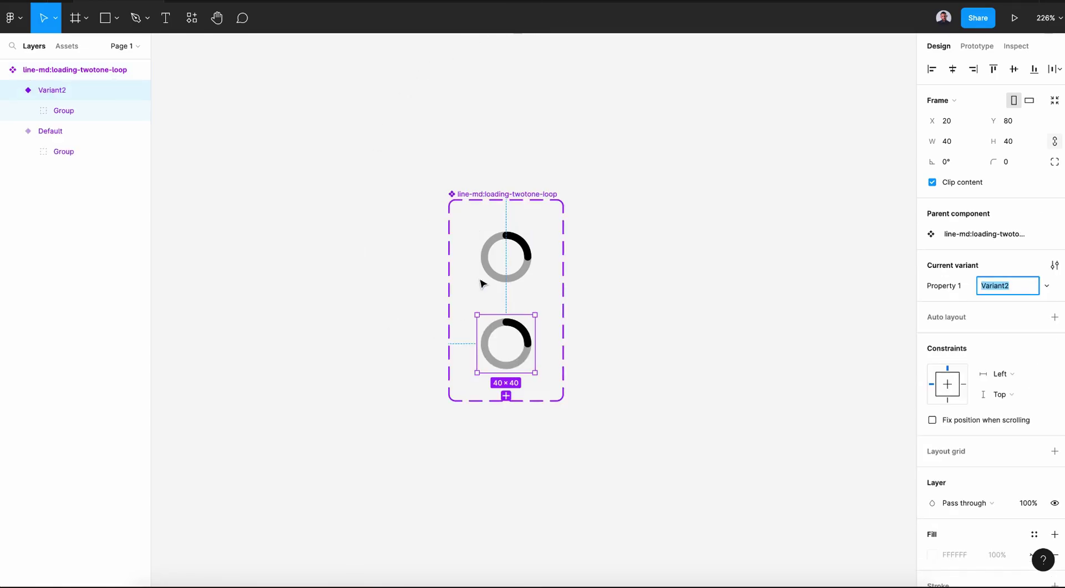
Step: Rename the variant set's Property 1 to 'Steps'
click(471, 196)
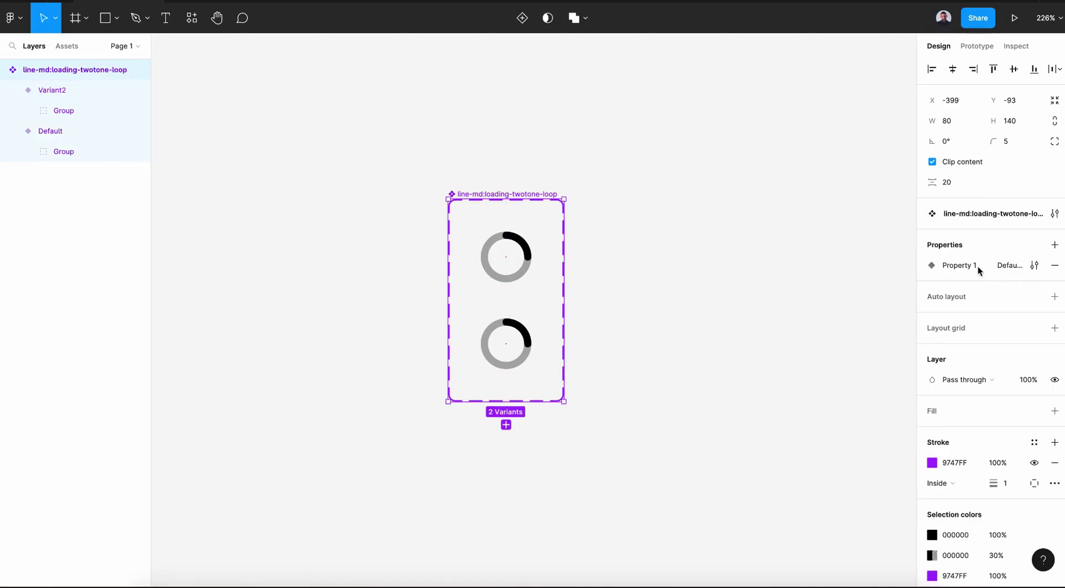
click(1036, 265)
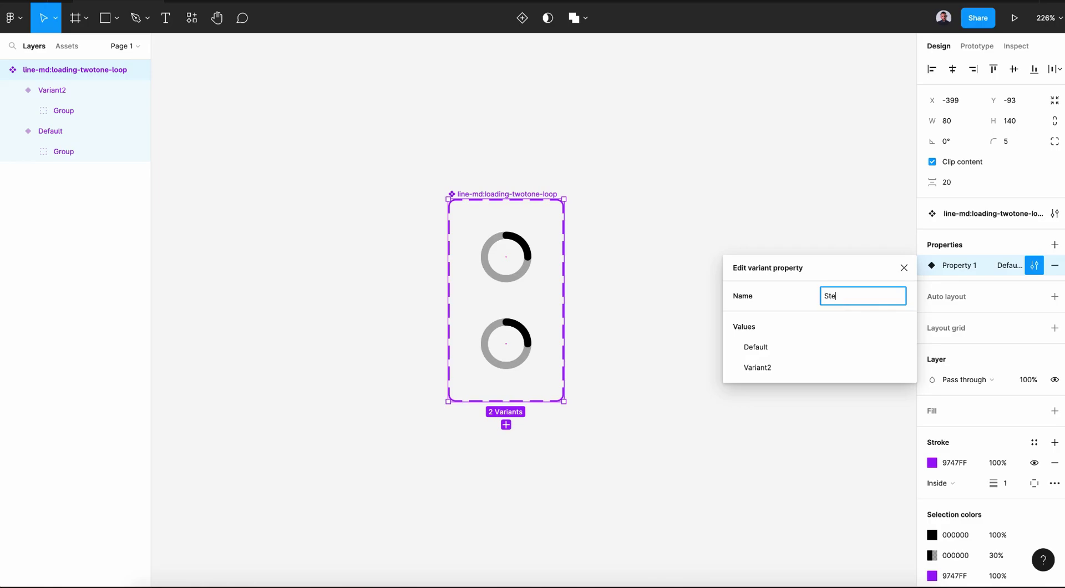
text(Steps)
key(Return)
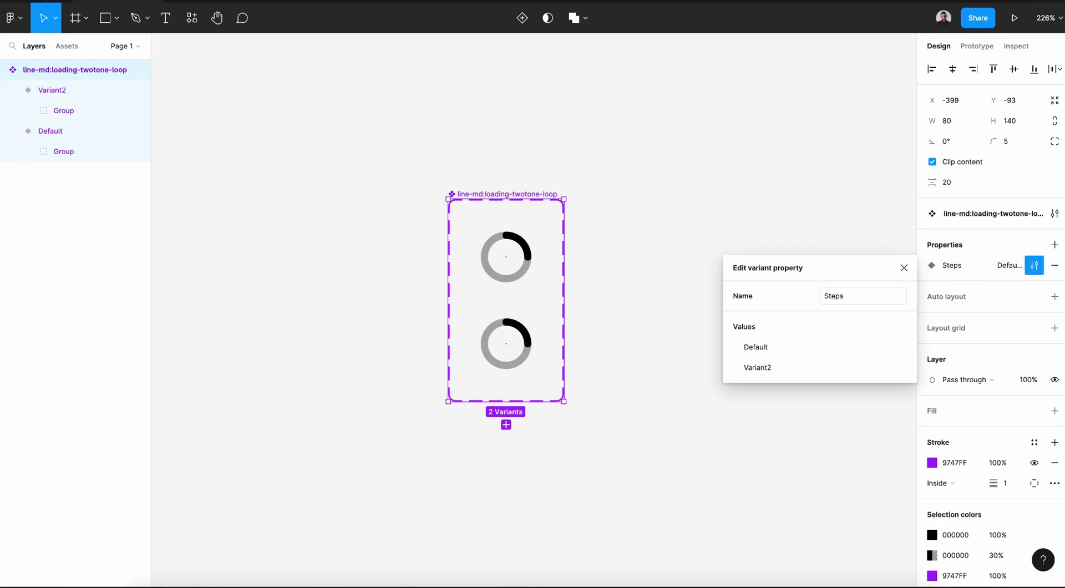
click(506, 257)
Step: Rename the Default and Variant2 variants to 'step 1' and 'step 2'
click(993, 288)
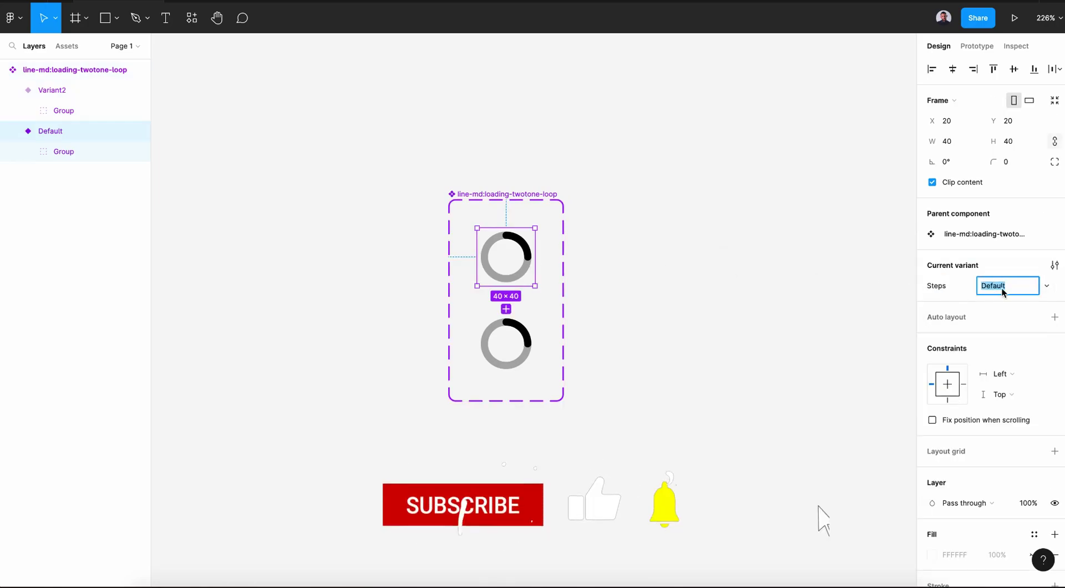
text(step 1)
key(Tab)
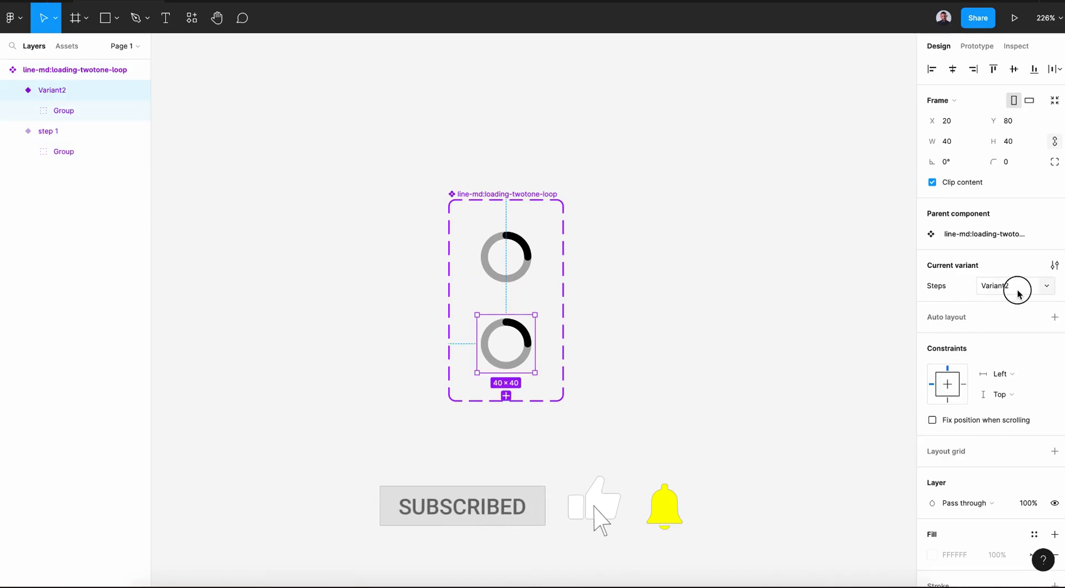
text(s)
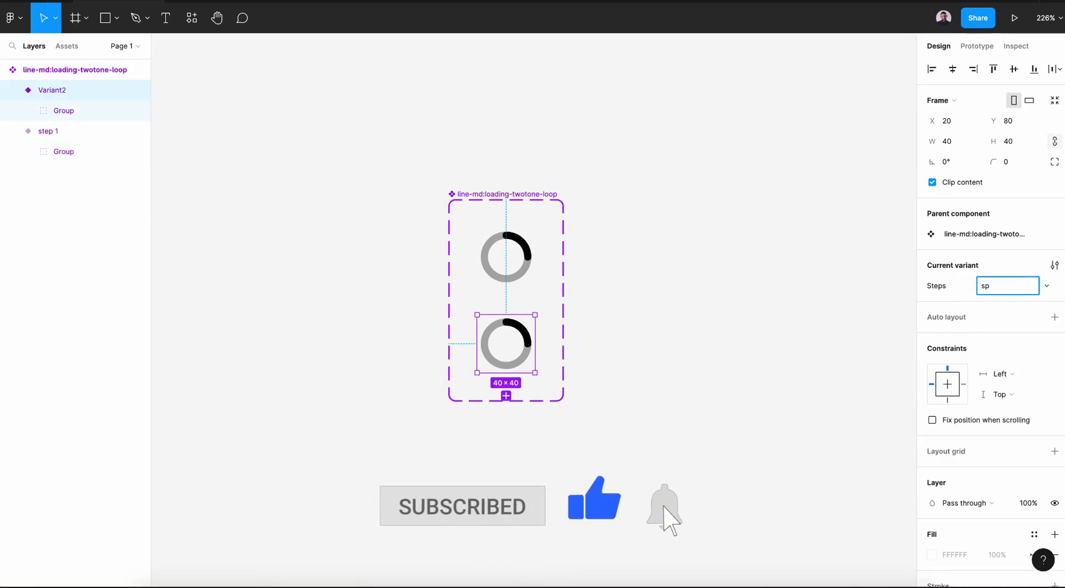
text(tep)
text( 2)
key(Return)
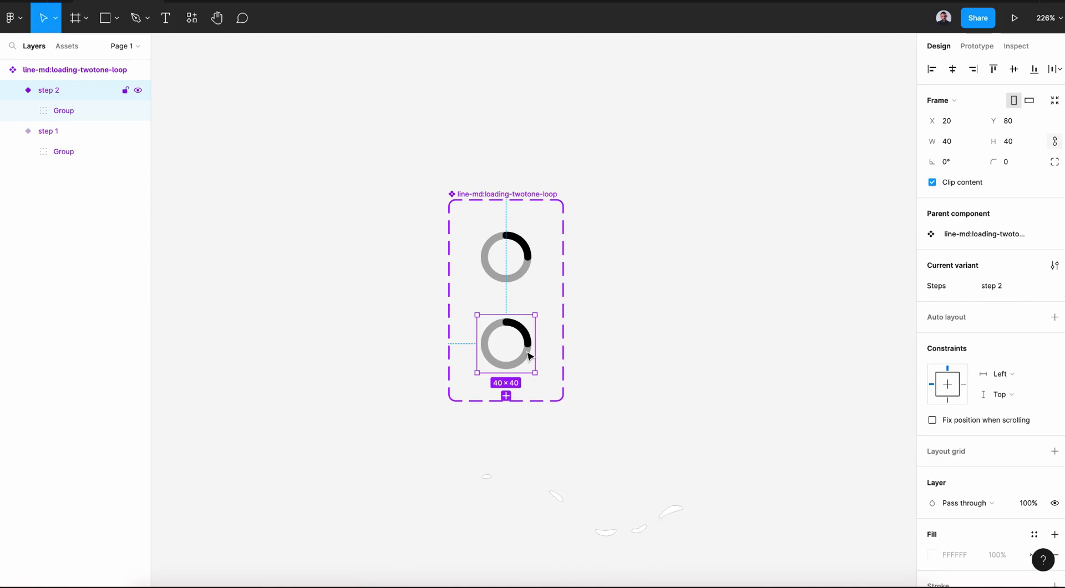
Step: Rotate step 2's ring group to -48°
click(63, 111)
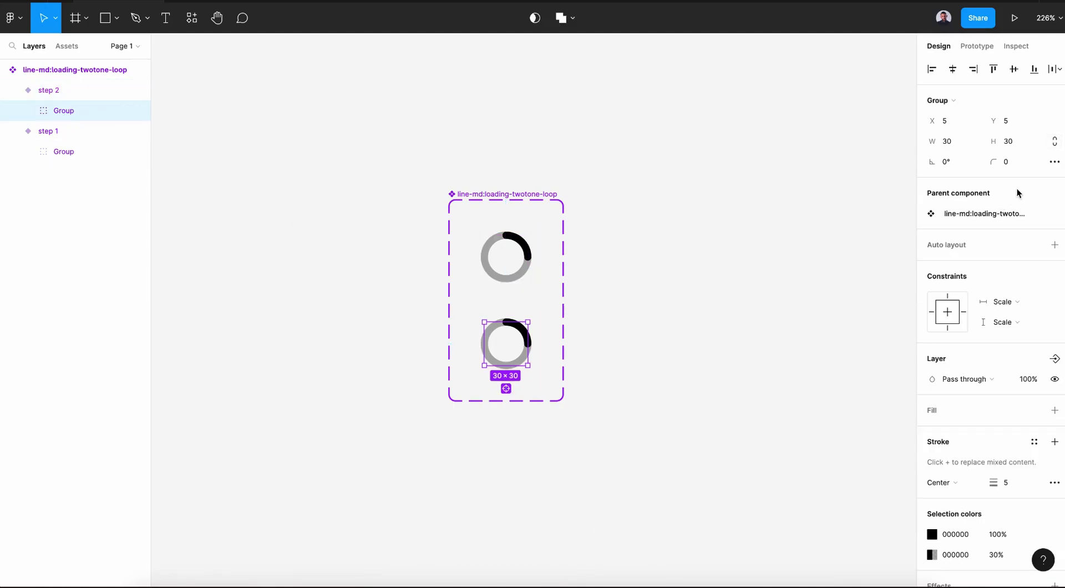
click(945, 163)
key(Return)
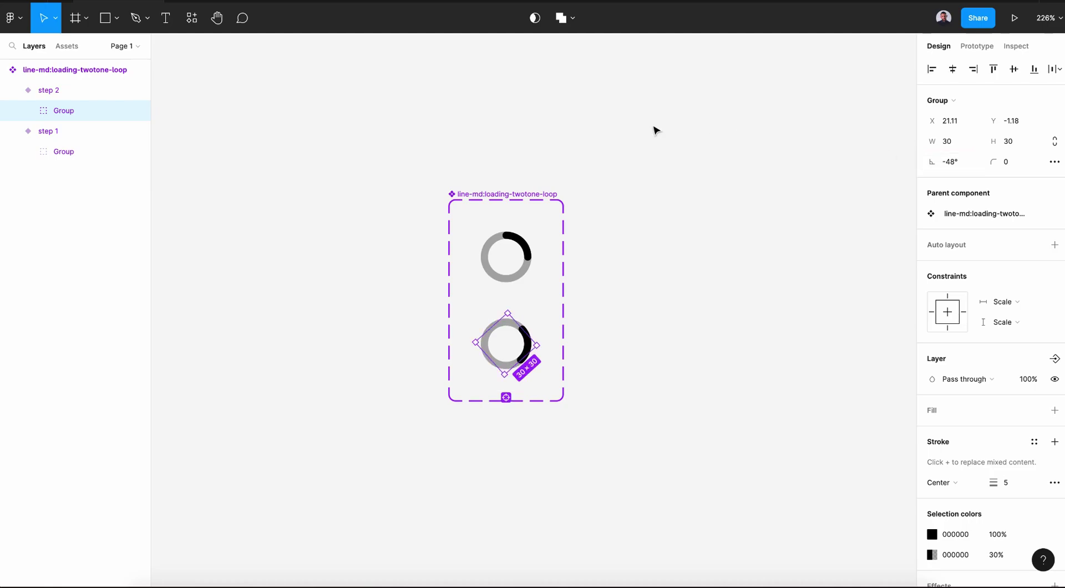
Step: Add a third variant below step 2, named 'Steps 3'
click(62, 87)
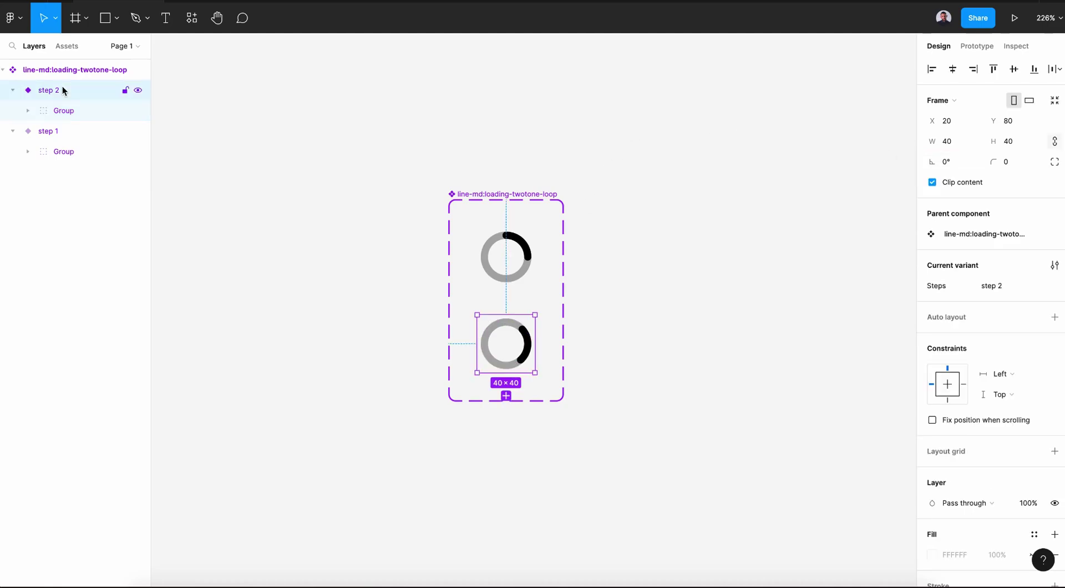
click(506, 395)
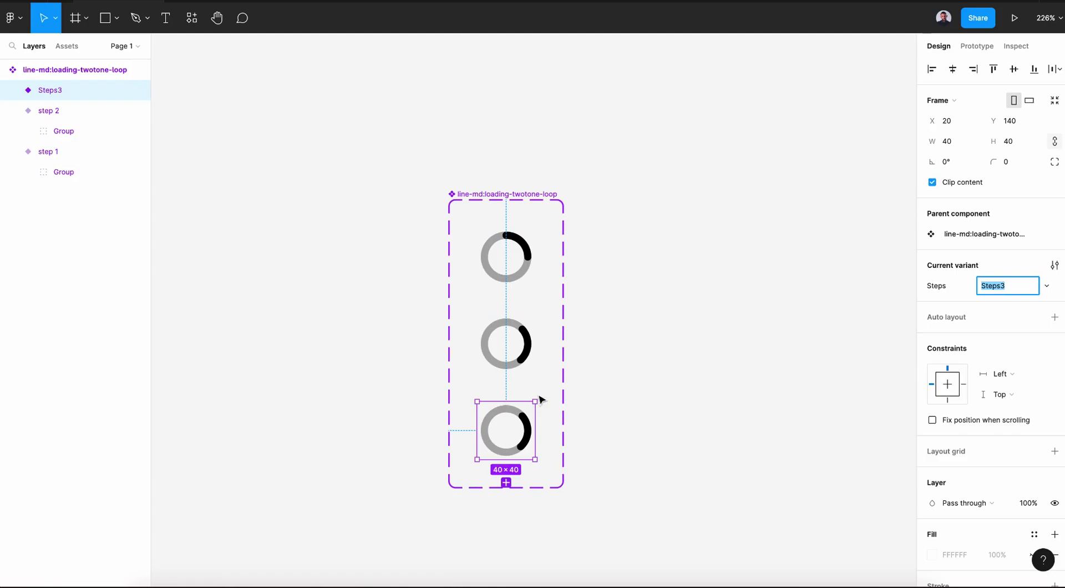
key(Return)
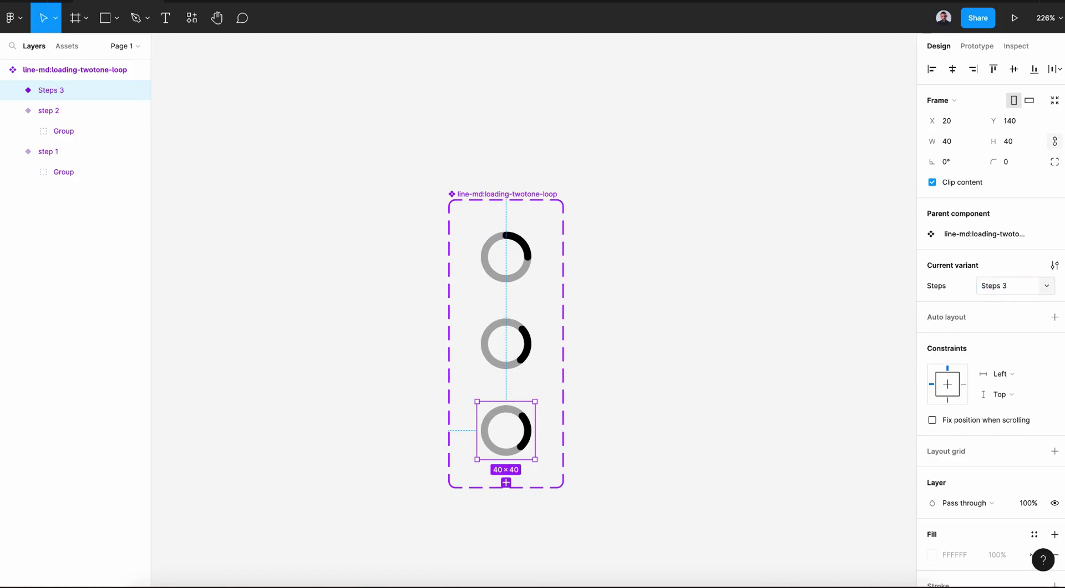
Step: Rotate the Steps 3 ring so its arc sits at the bottom (-135°)
click(513, 451)
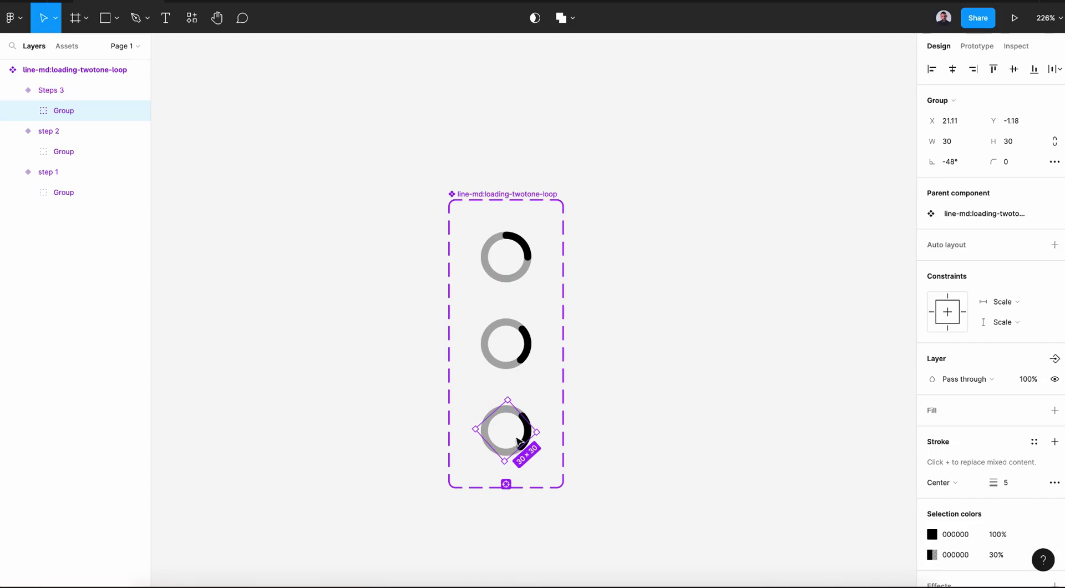
double_click(950, 163)
text(140)
key(Return)
Step: Add a fourth variant named 'Steps 4'
click(45, 93)
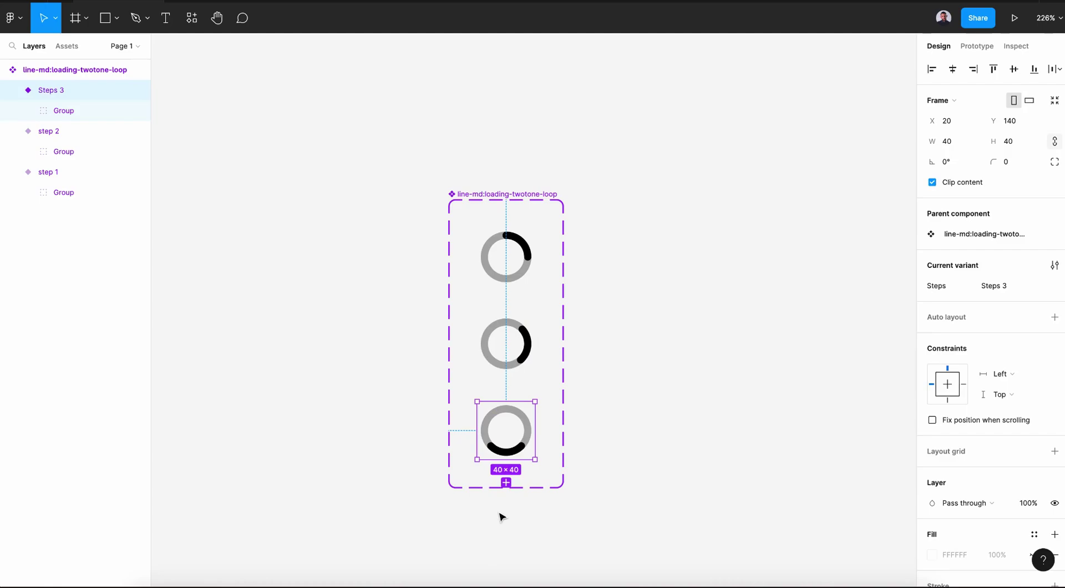
click(506, 483)
scroll(507, 487, down, 3)
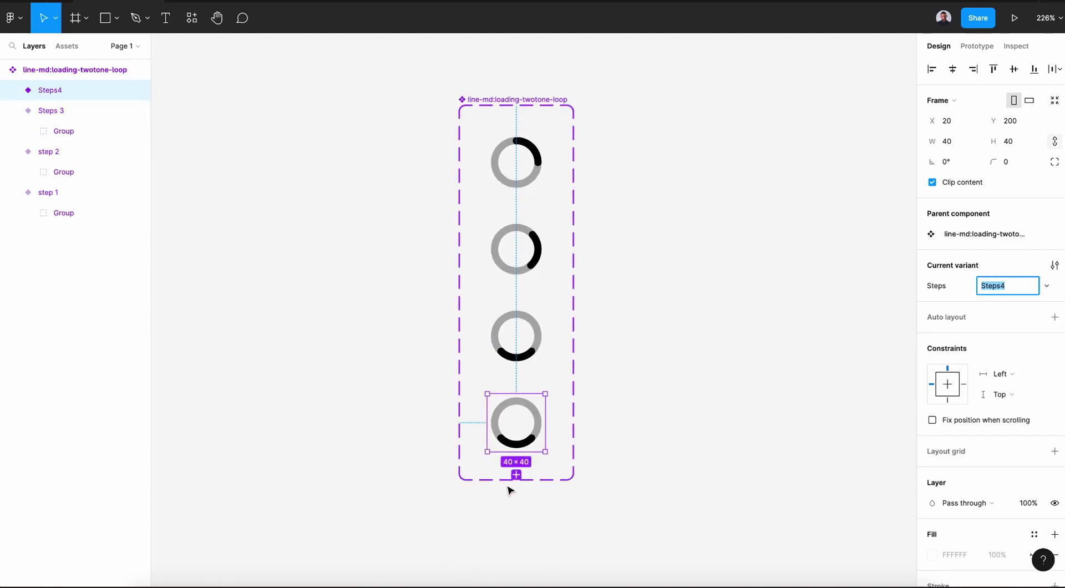
click(1002, 288)
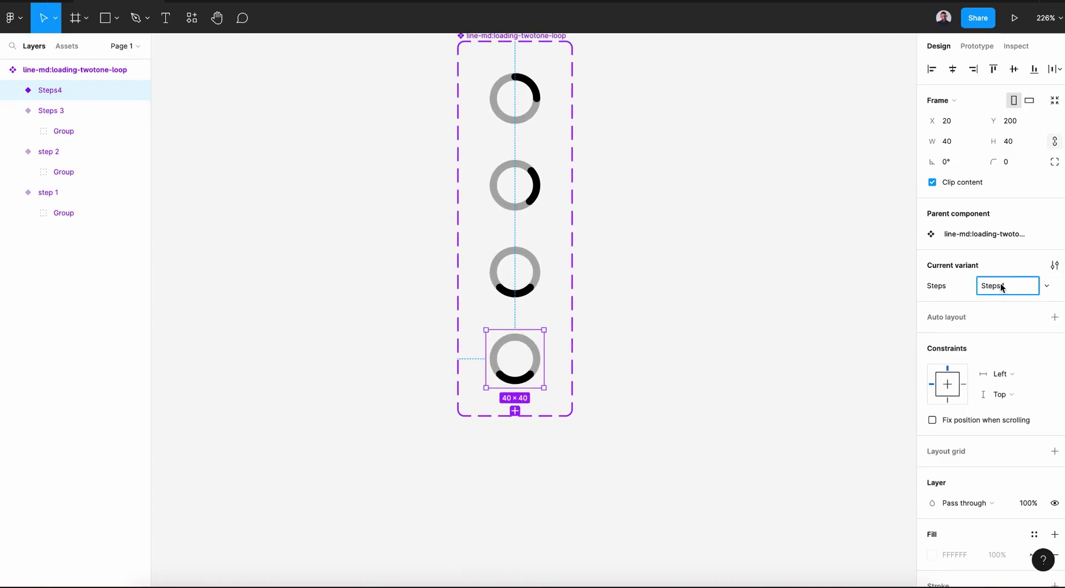
Step: Change the Steps 4 ring's rotation from -135° to 135°
click(521, 382)
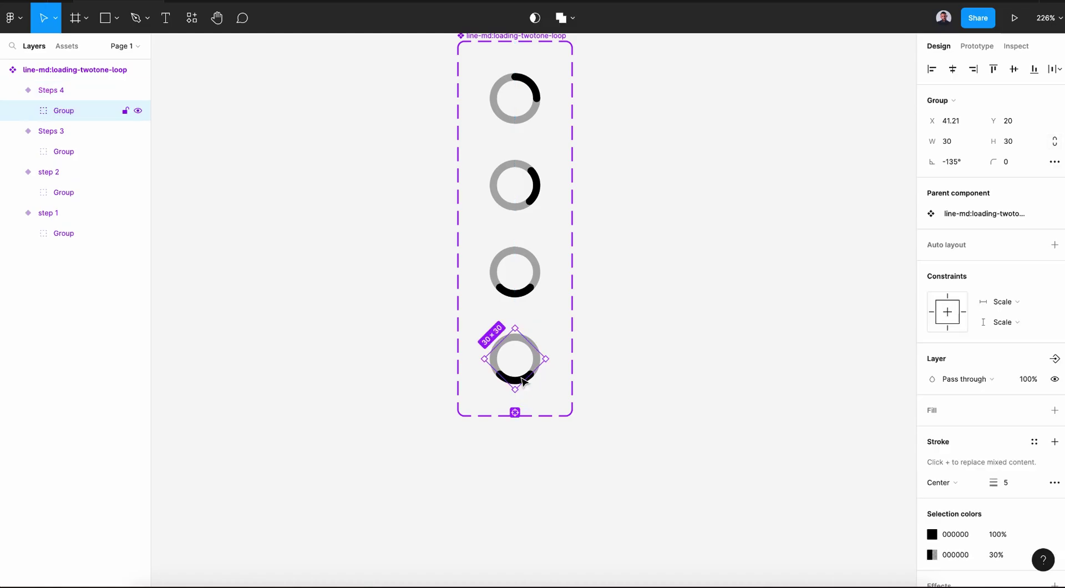
click(951, 162)
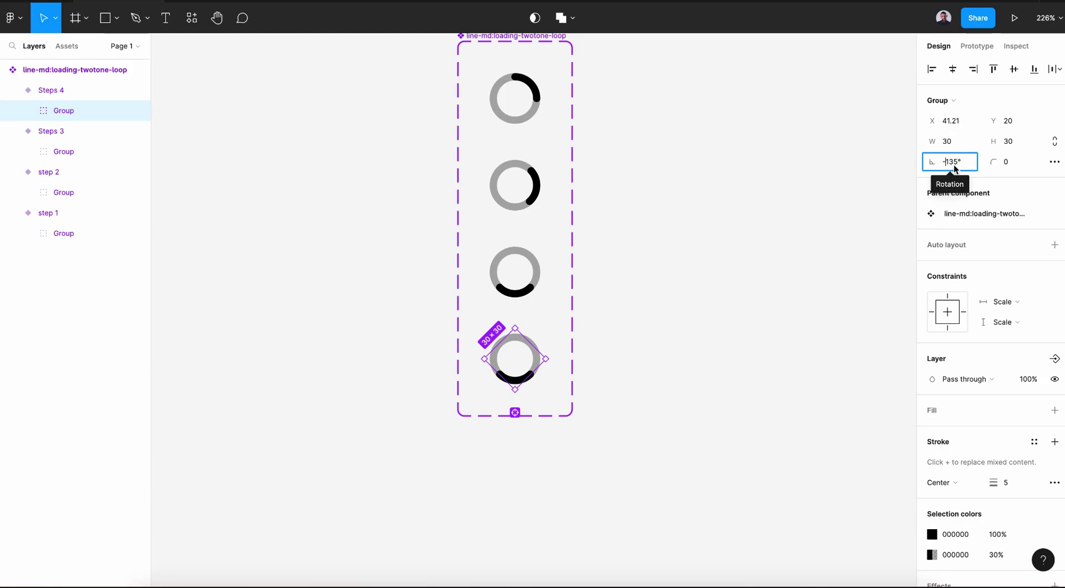
key(Left)
key(Delete)
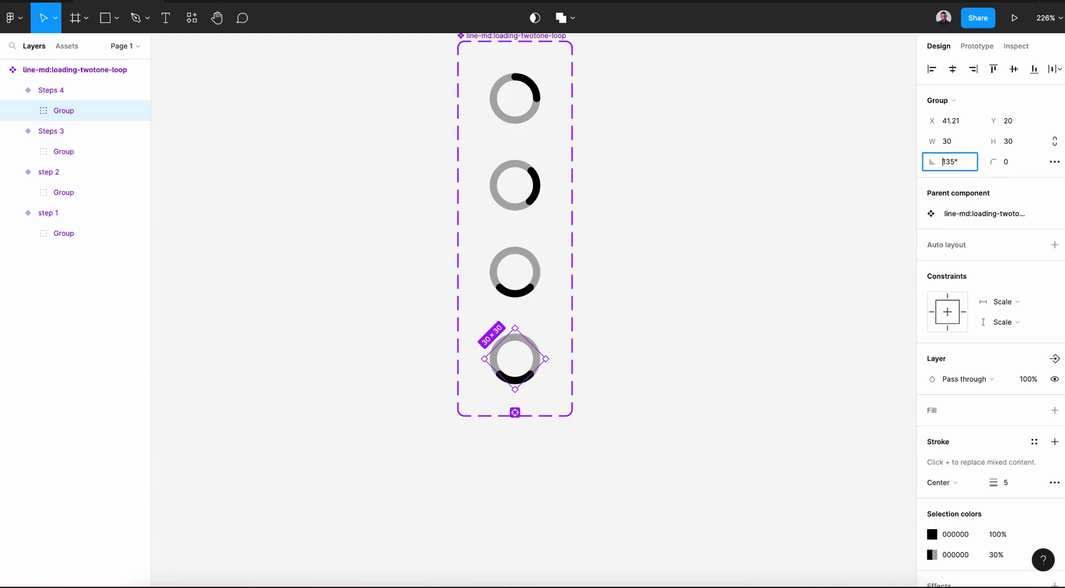
key(Return)
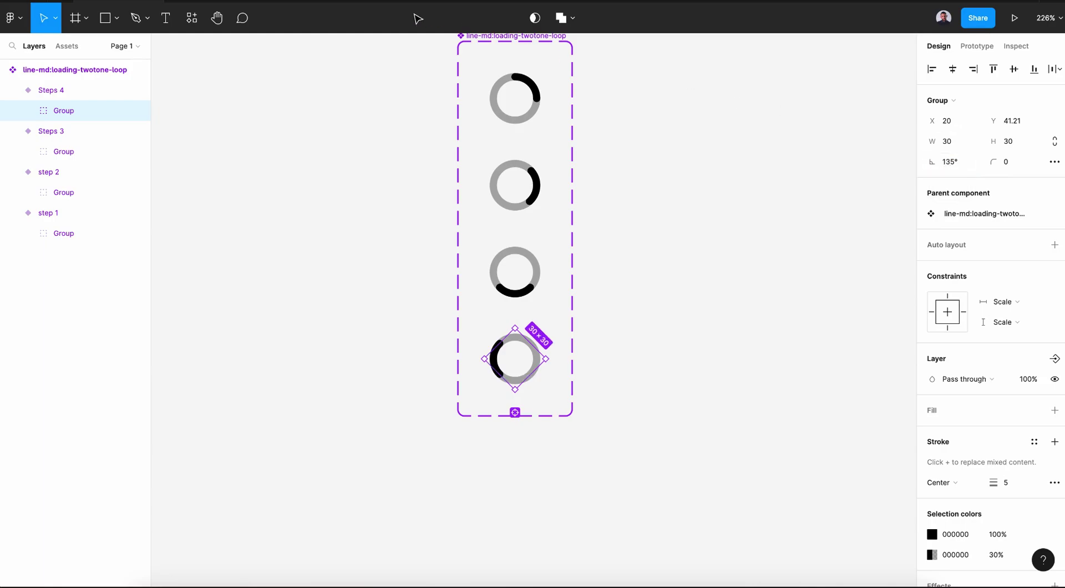
Step: Add a fifth variant below Steps 4, named 'Steps 5'
click(49, 93)
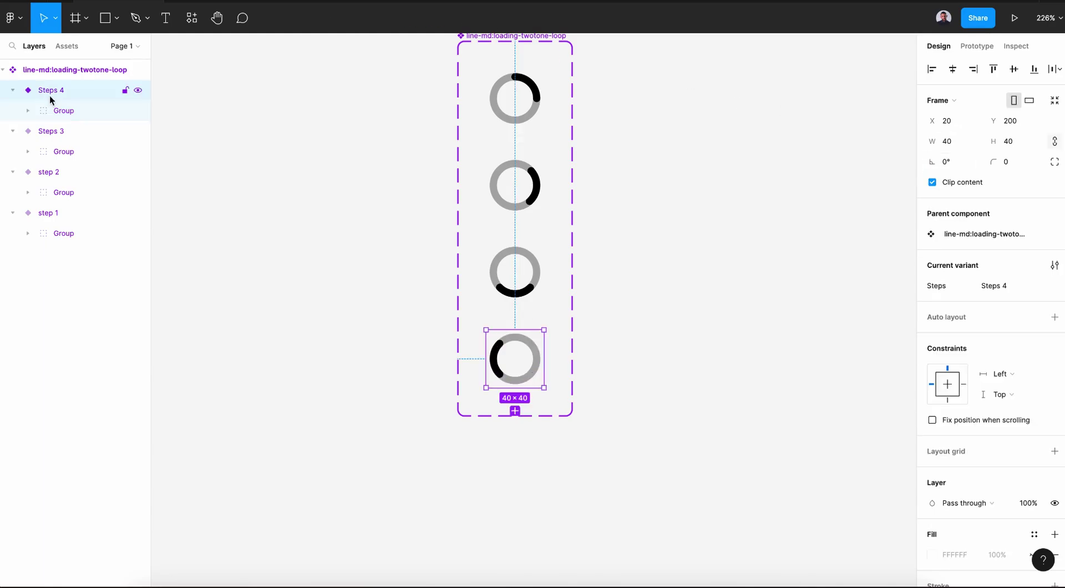
click(514, 411)
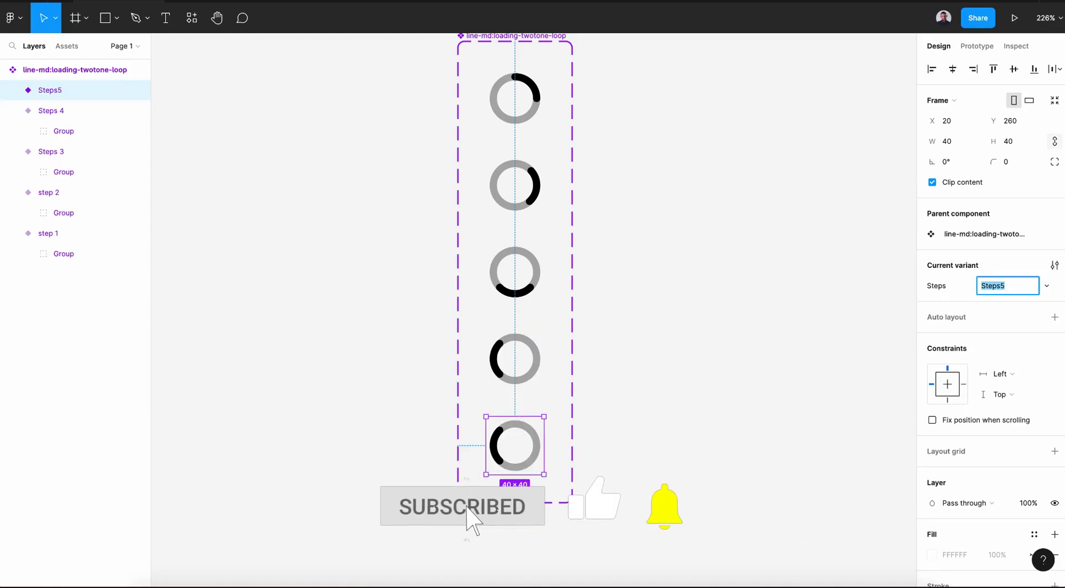
click(1002, 287)
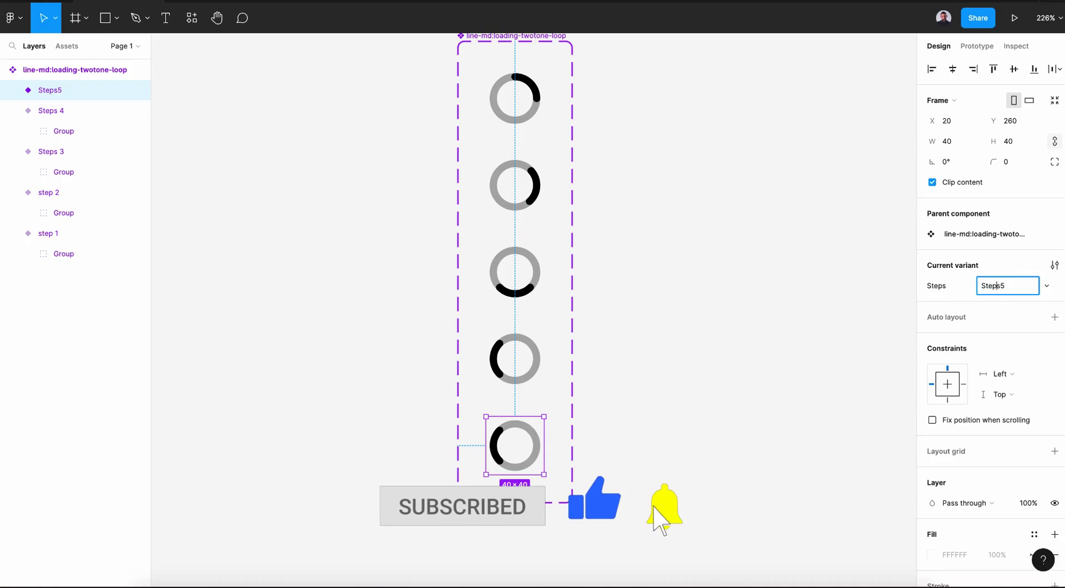
Step: Rotate the Steps 5 ring to 39° so its arc sits near the top
click(506, 462)
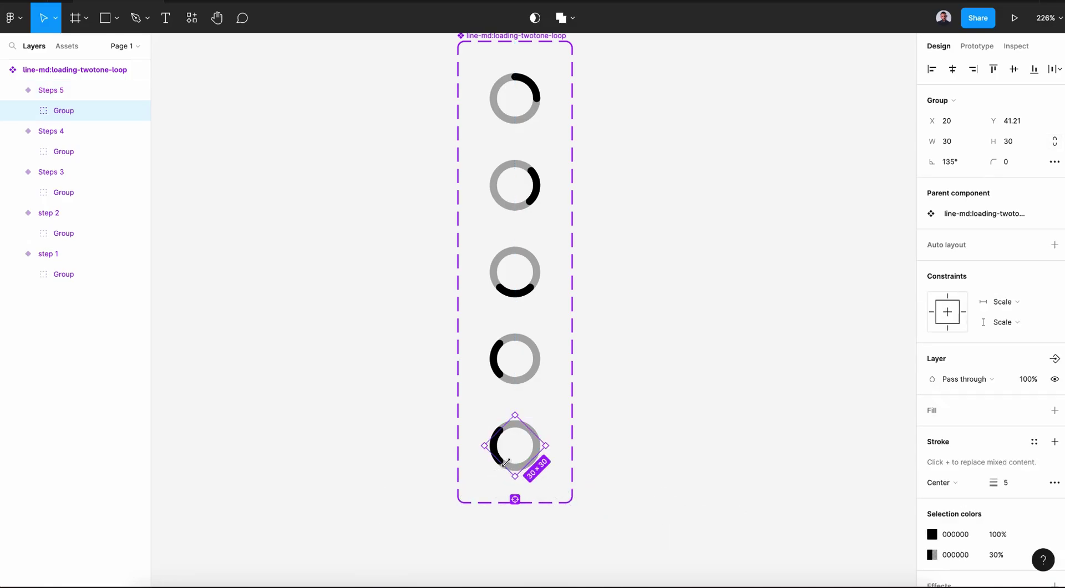
drag(943, 165, 933, 166)
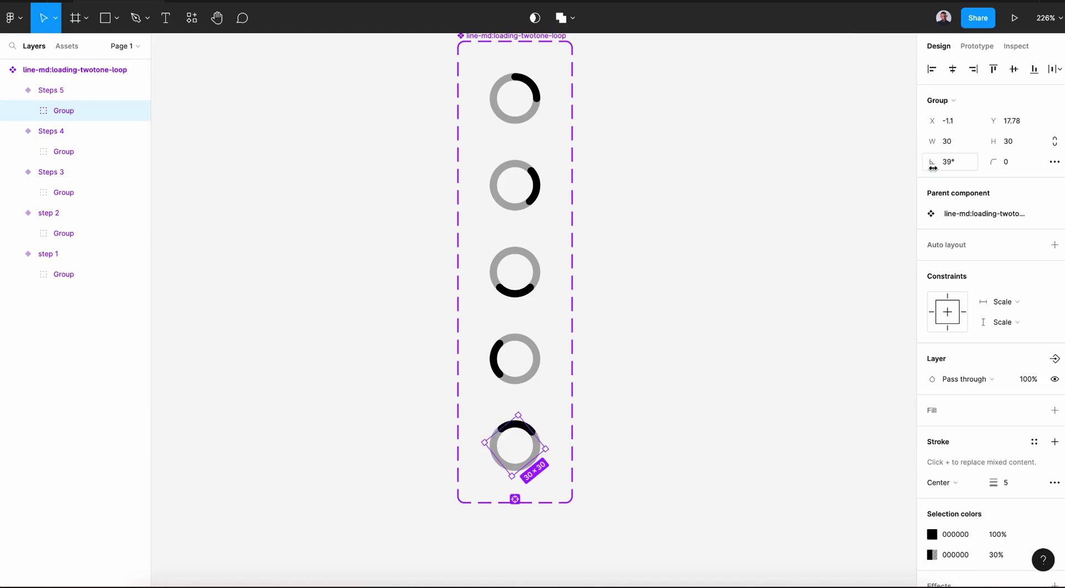
click(599, 400)
scroll(599, 400, up, 2)
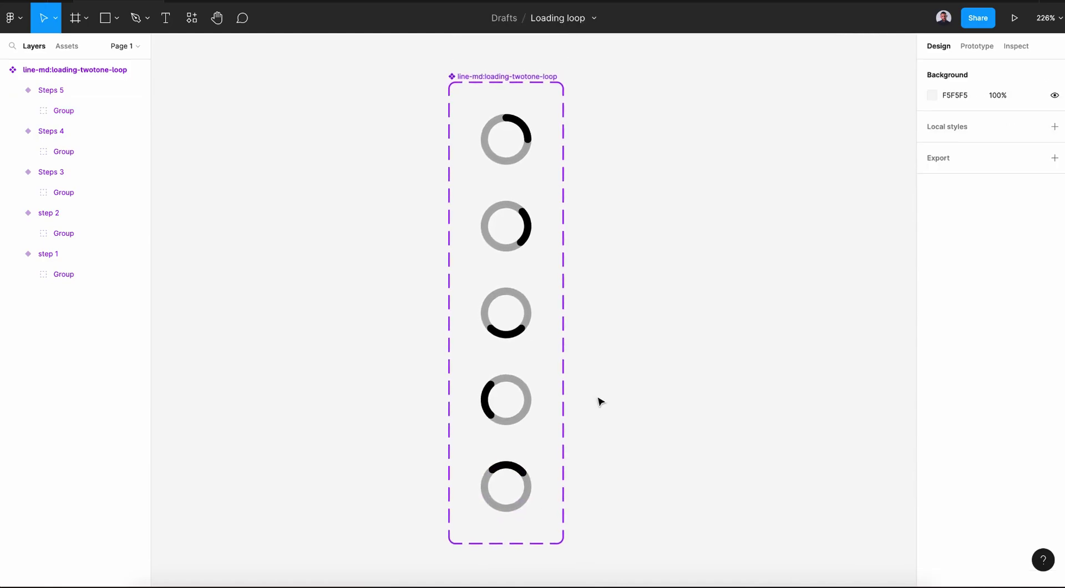
Step: In Prototype mode, link step 1 to step 2 with Smart animate, After delay 1 ms
click(983, 49)
click(521, 162)
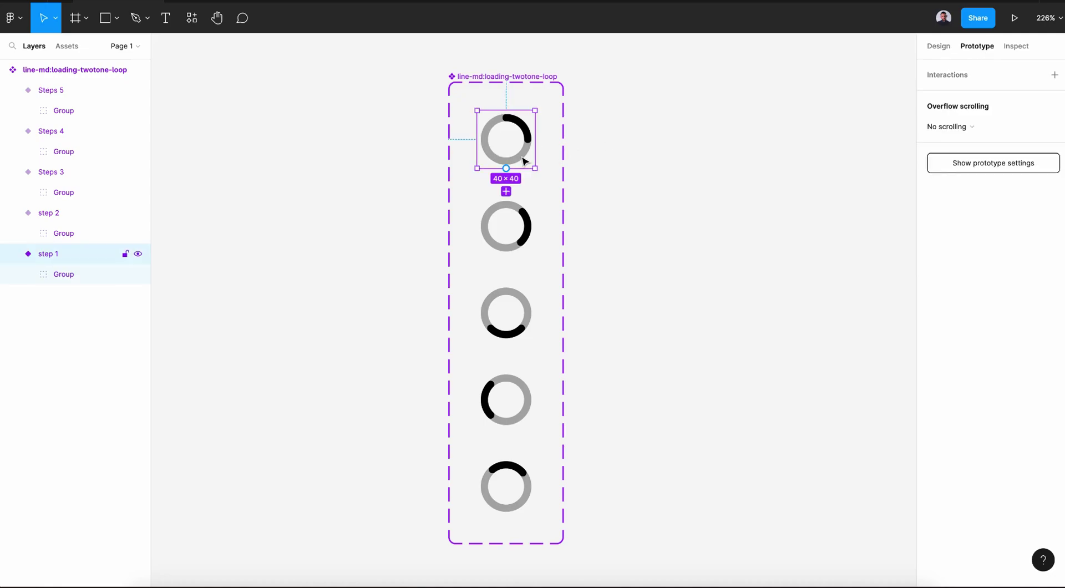
drag(506, 168, 510, 209)
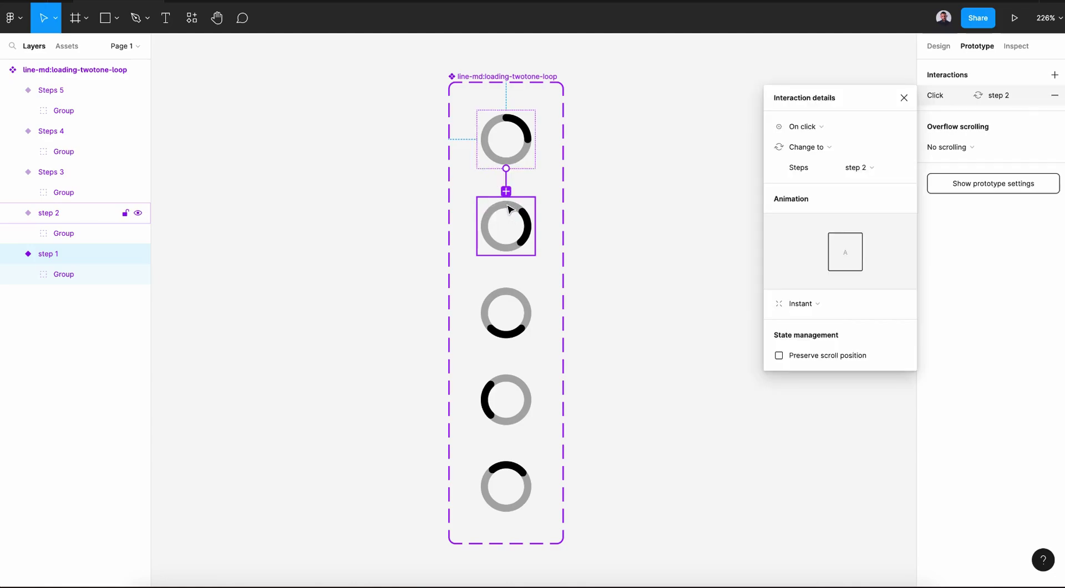
click(797, 304)
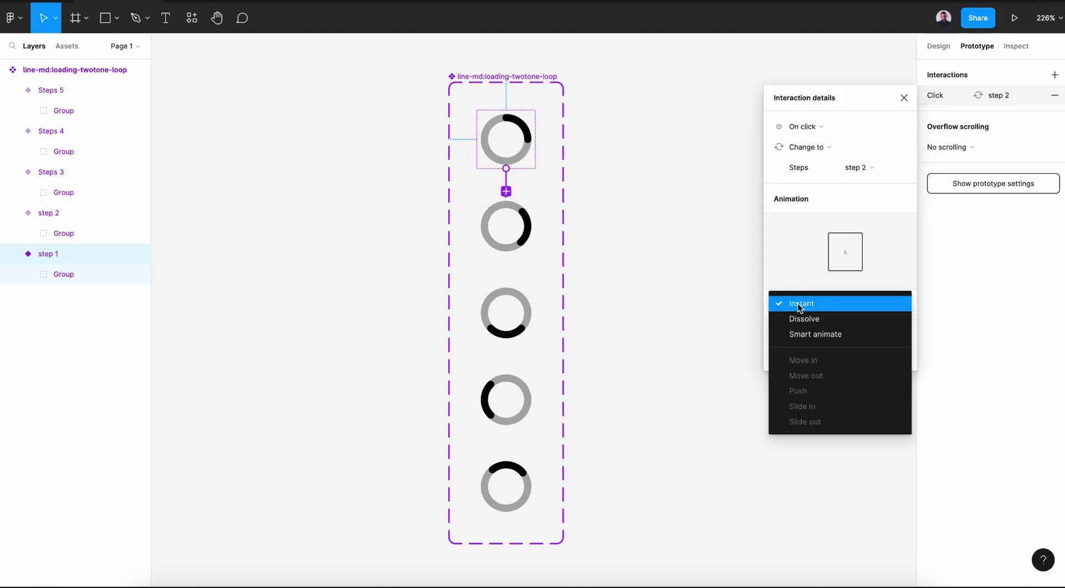
click(800, 333)
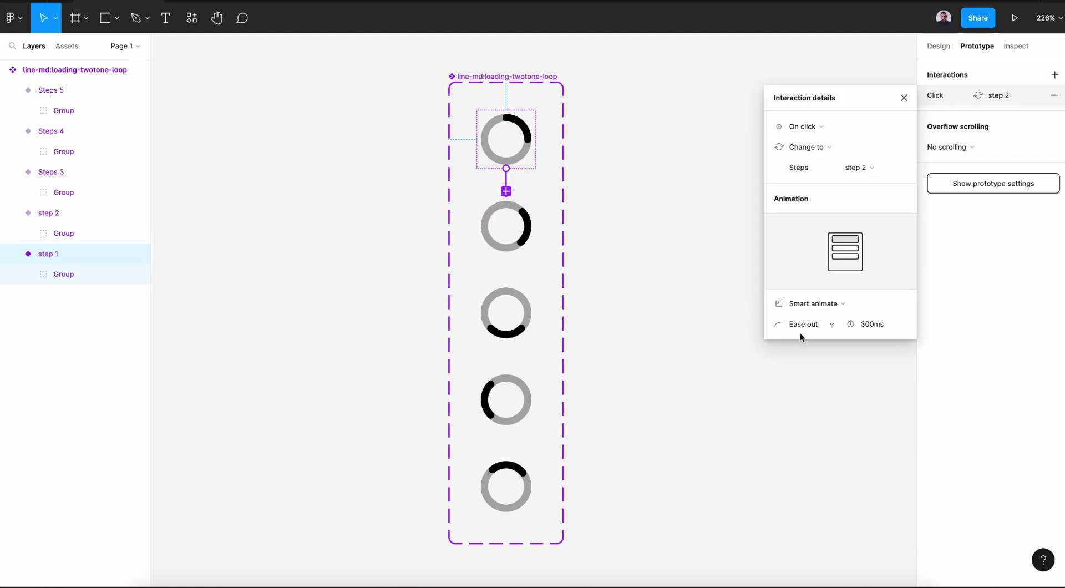
click(817, 127)
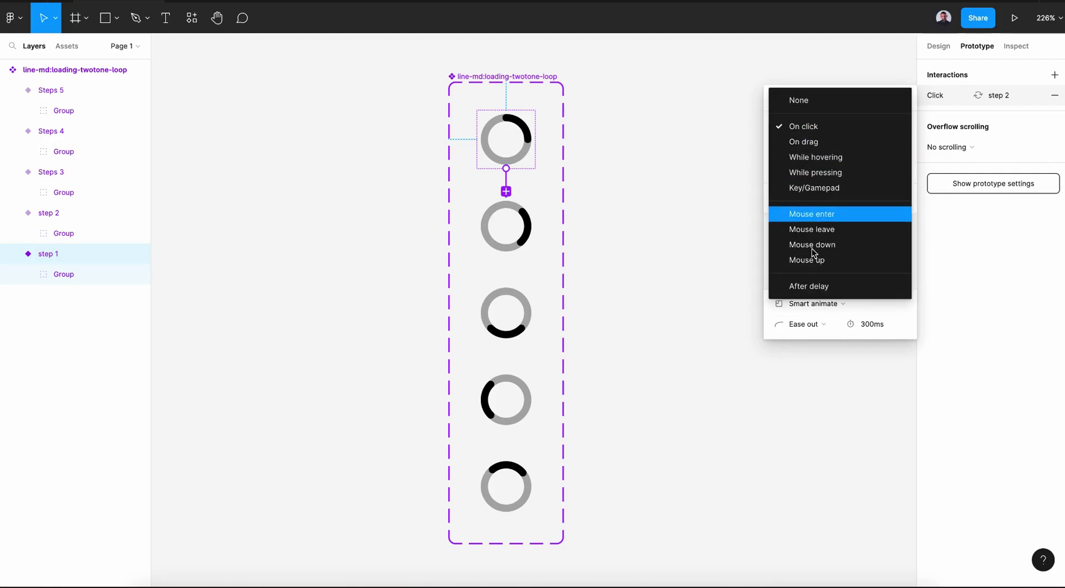
click(812, 286)
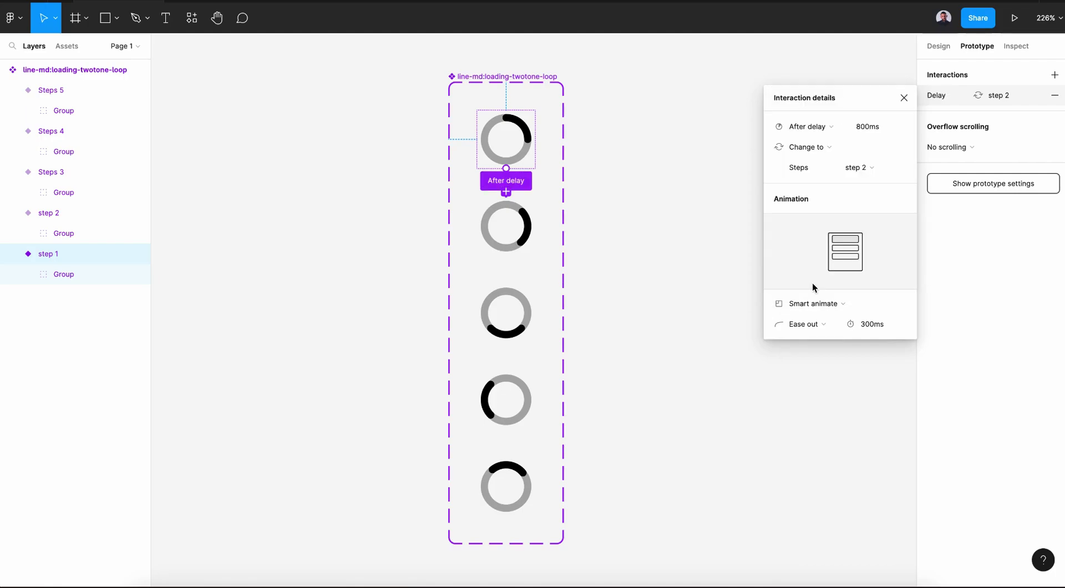
click(873, 131)
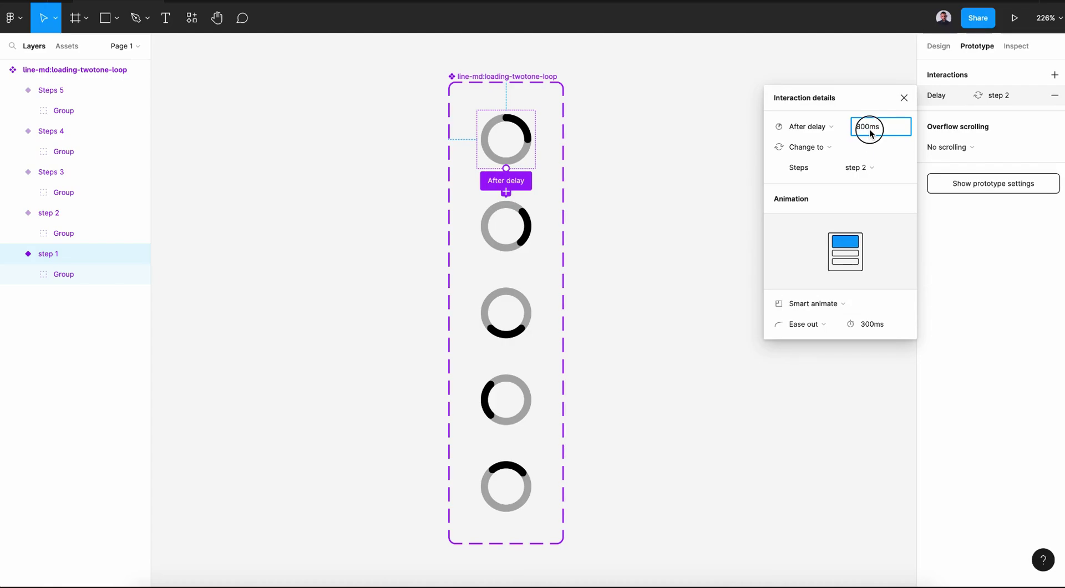
drag(869, 131, 856, 133)
text(1)
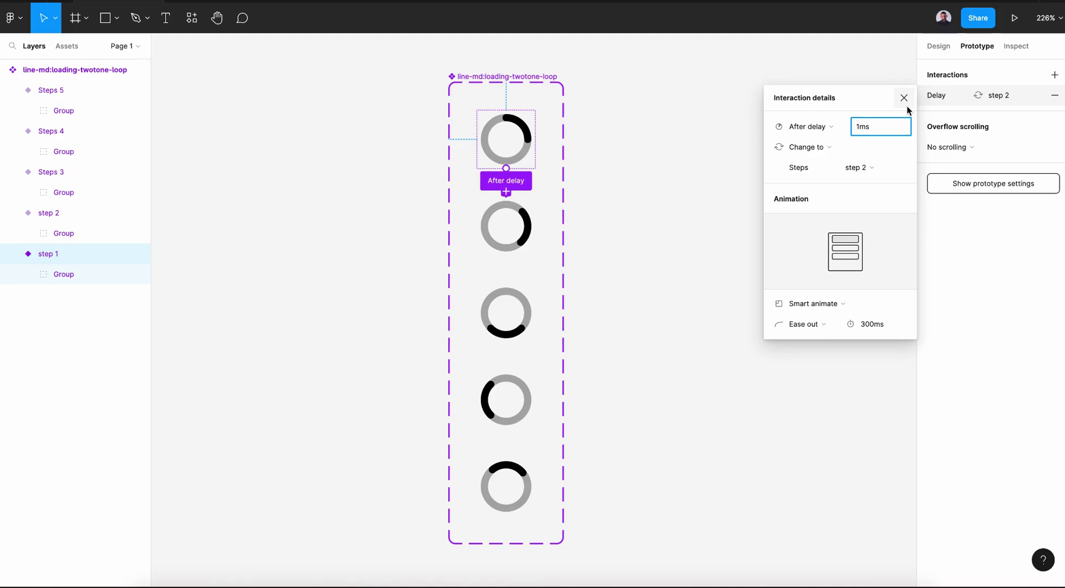
Step: Connect step 2 to Steps 3, triggered After delay of 1 ms
click(520, 247)
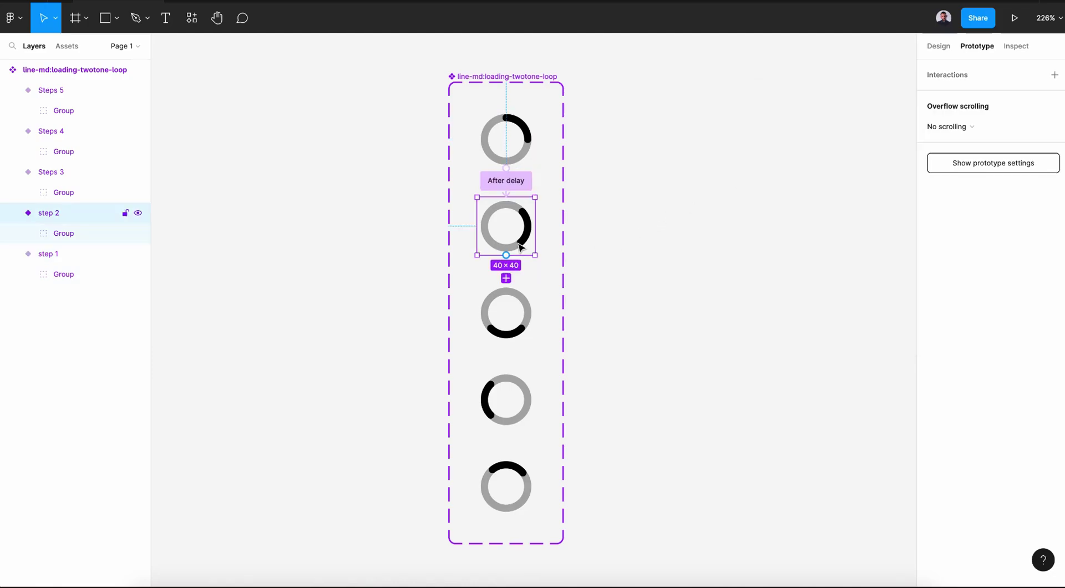
drag(510, 257, 506, 297)
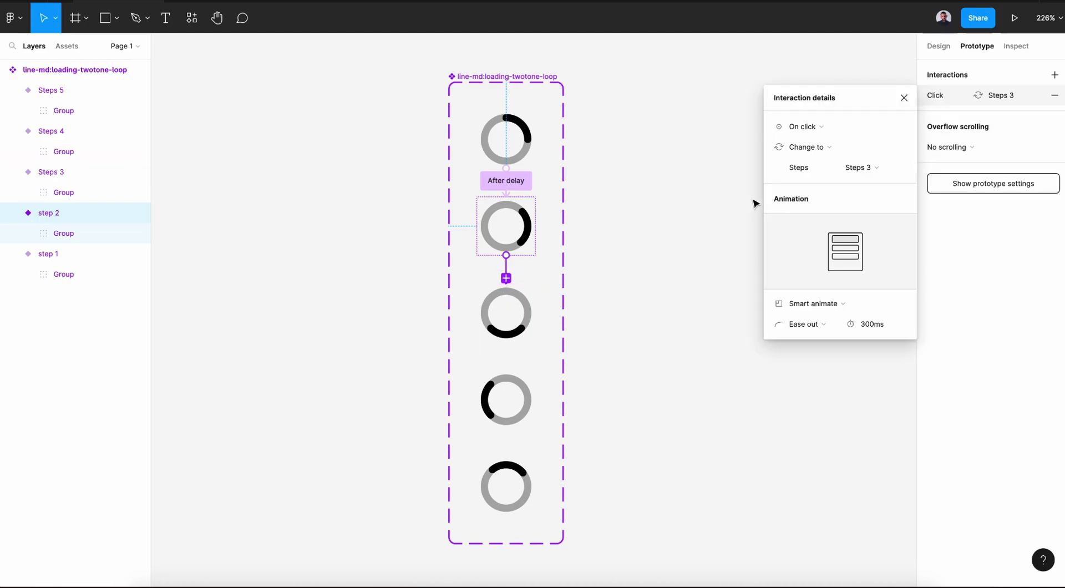
click(807, 132)
click(811, 290)
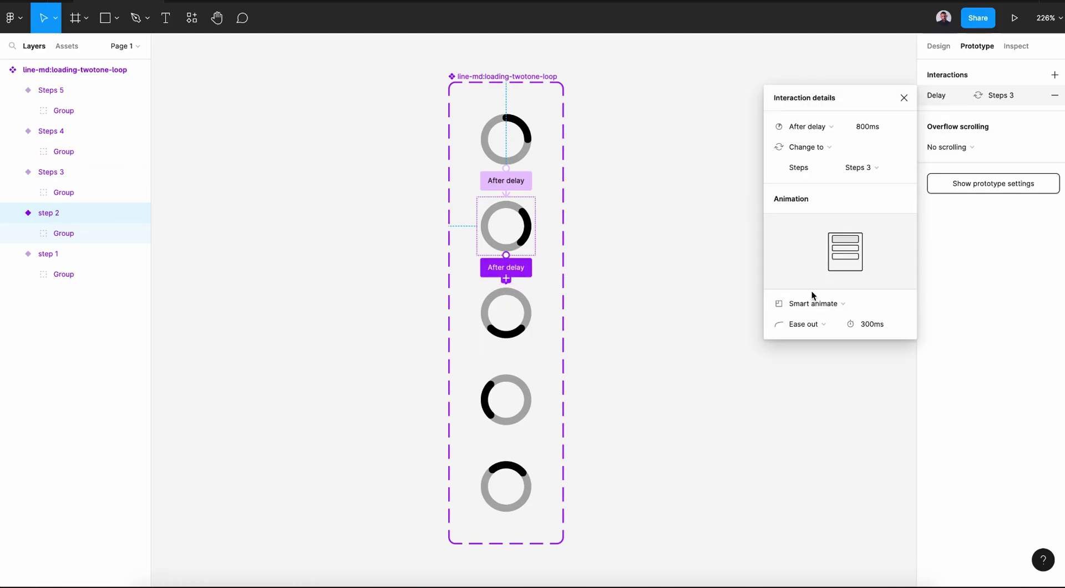
key(BackSpace)
key(BackSpace)
key(BackSpace)
text(1)
Step: Connect Steps 3 to Steps 4, triggered After delay of 1 ms
click(529, 307)
drag(506, 364, 515, 390)
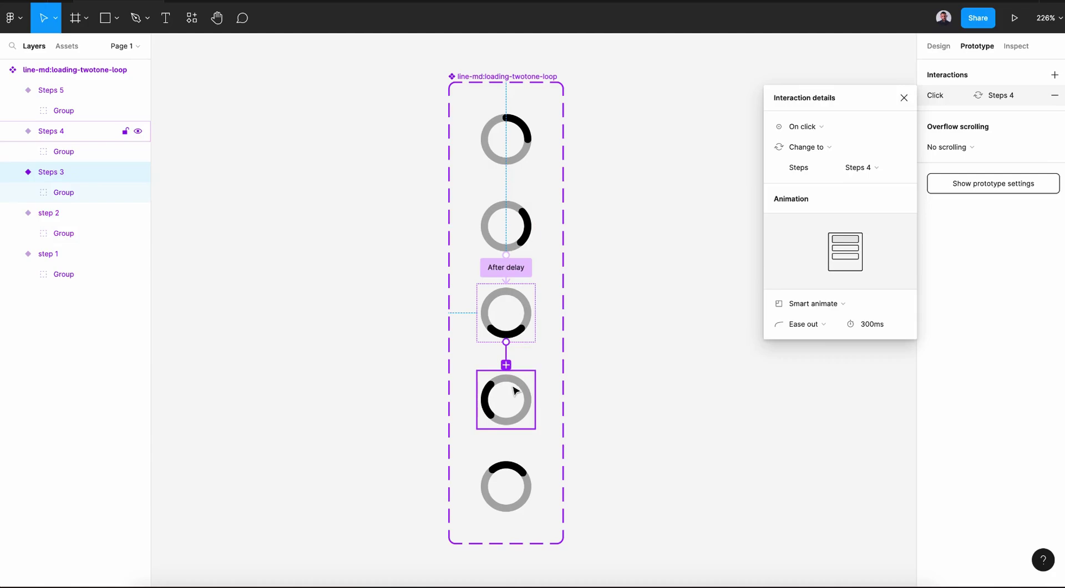
click(819, 128)
click(846, 285)
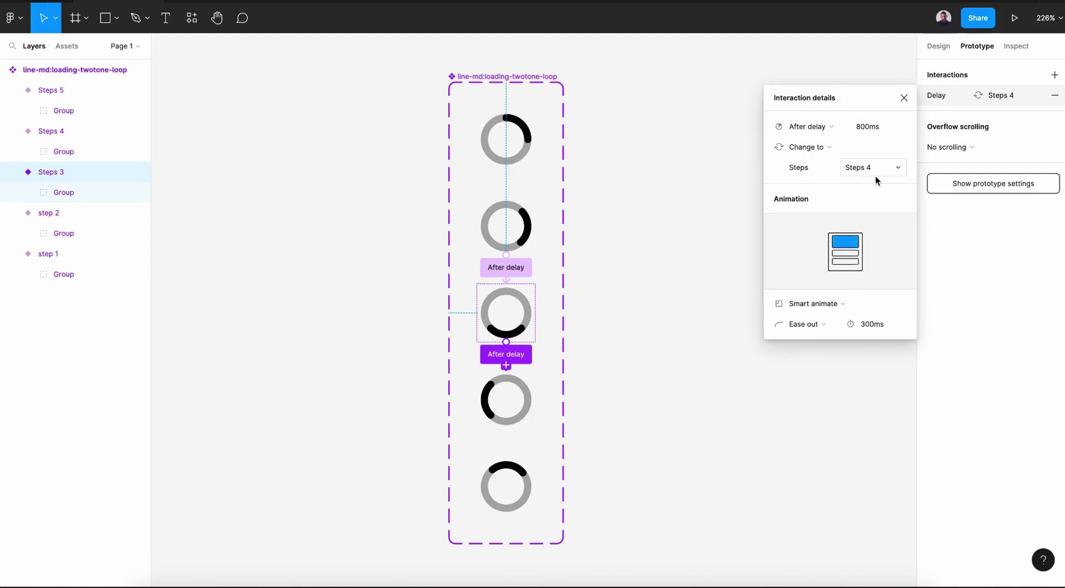
click(868, 126)
text(1)
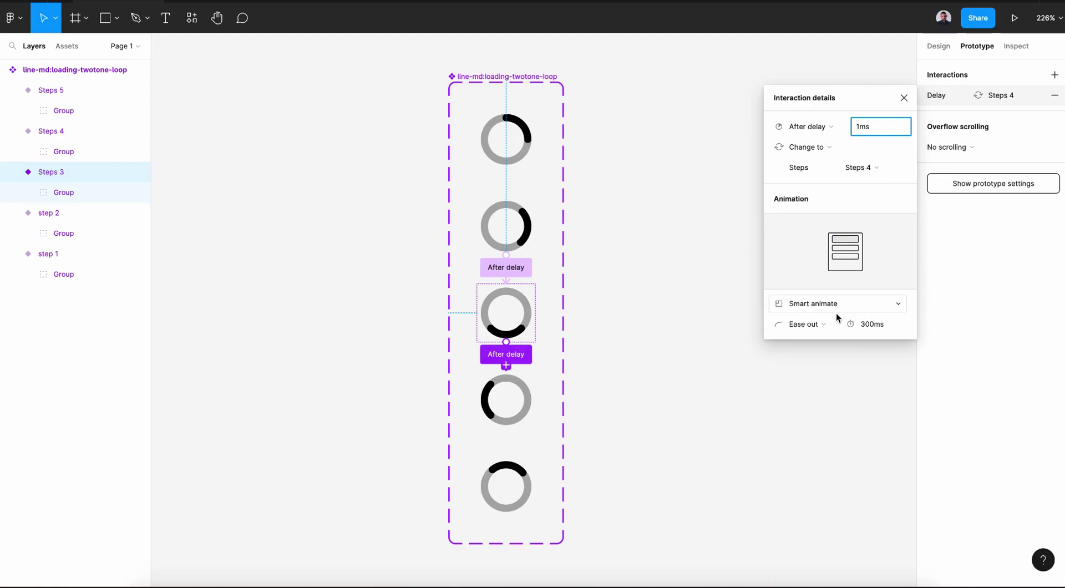
key(Return)
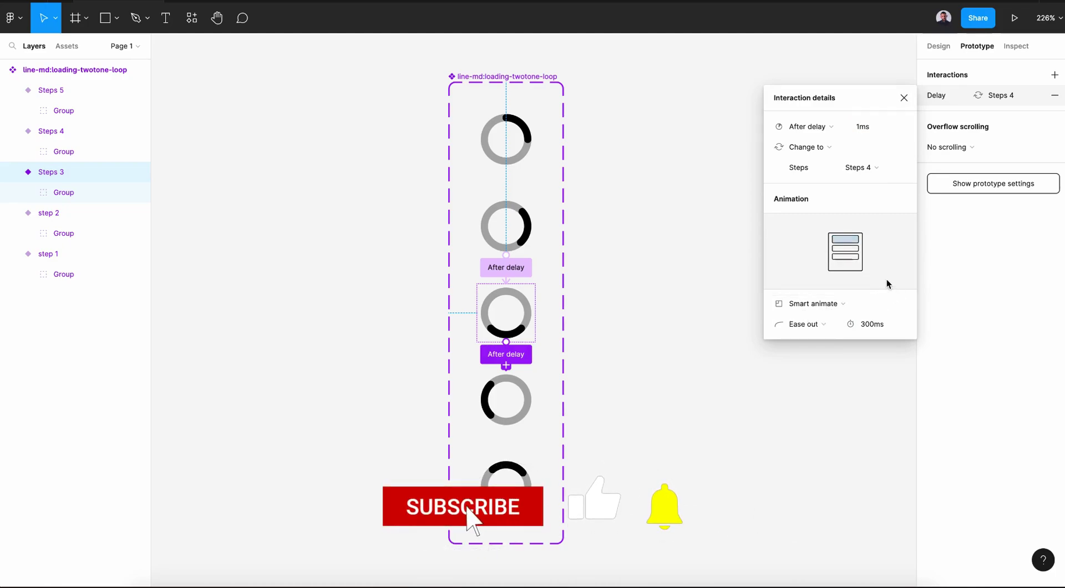
Step: Connect Steps 4 to Steps 5 with a 1 ms delay
click(506, 399)
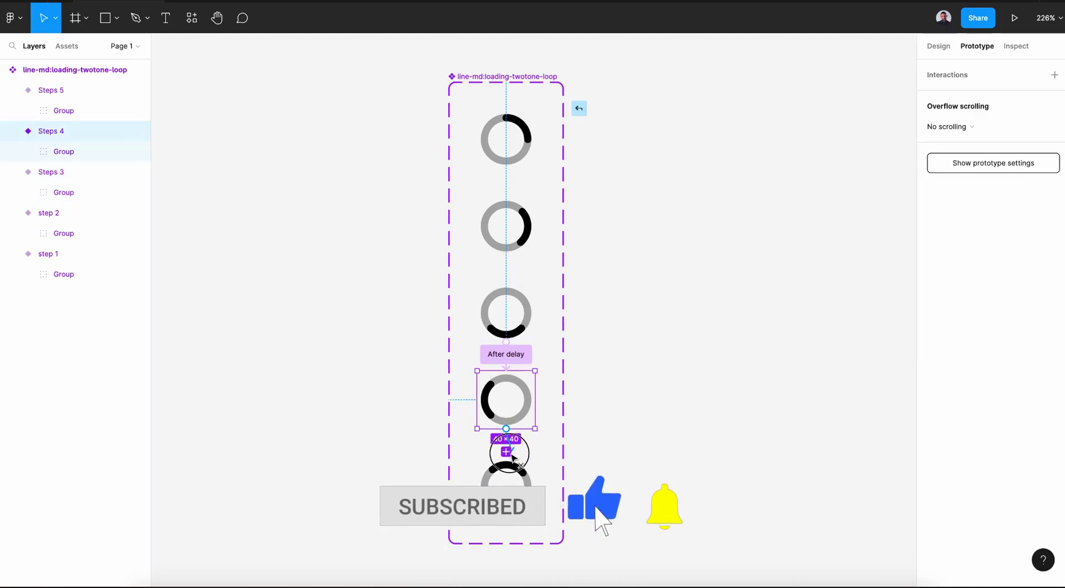
drag(513, 468, 513, 467)
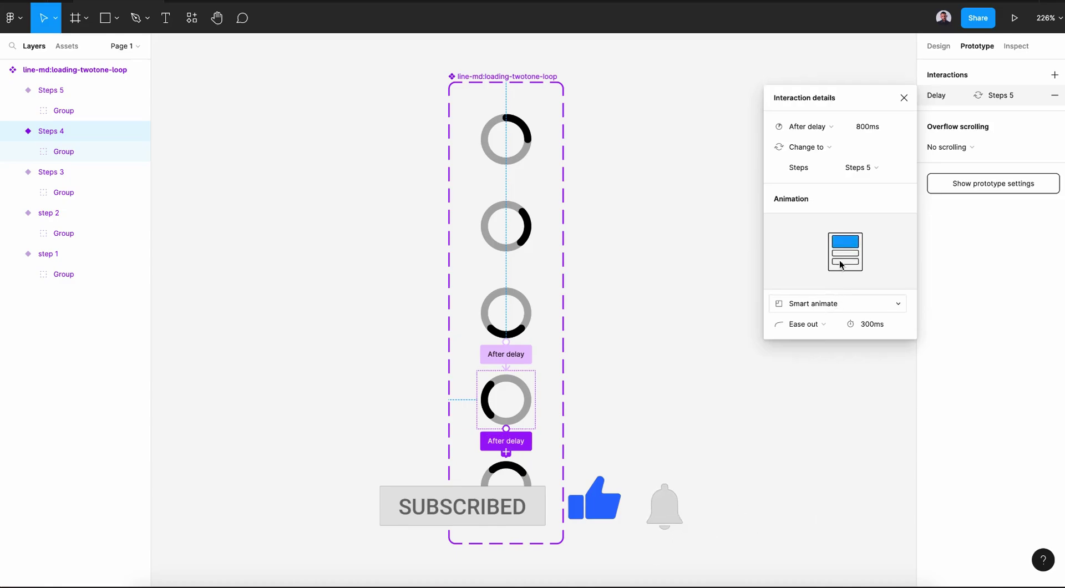
click(870, 127)
text(1)
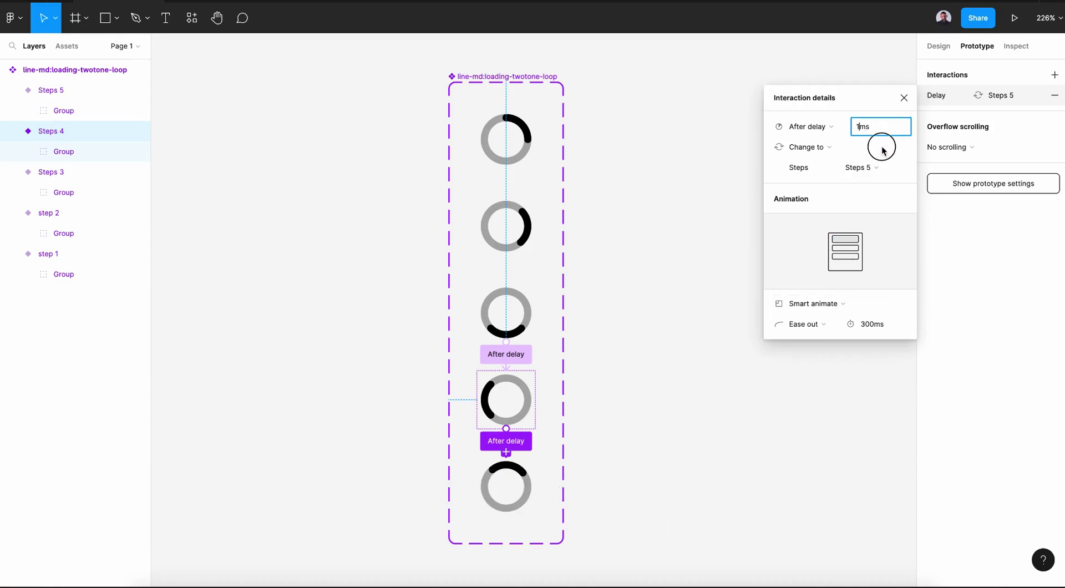
key(Return)
Step: Connect Steps 5 back to step 1 with an After delay of 1 ms, closing the loop
click(521, 473)
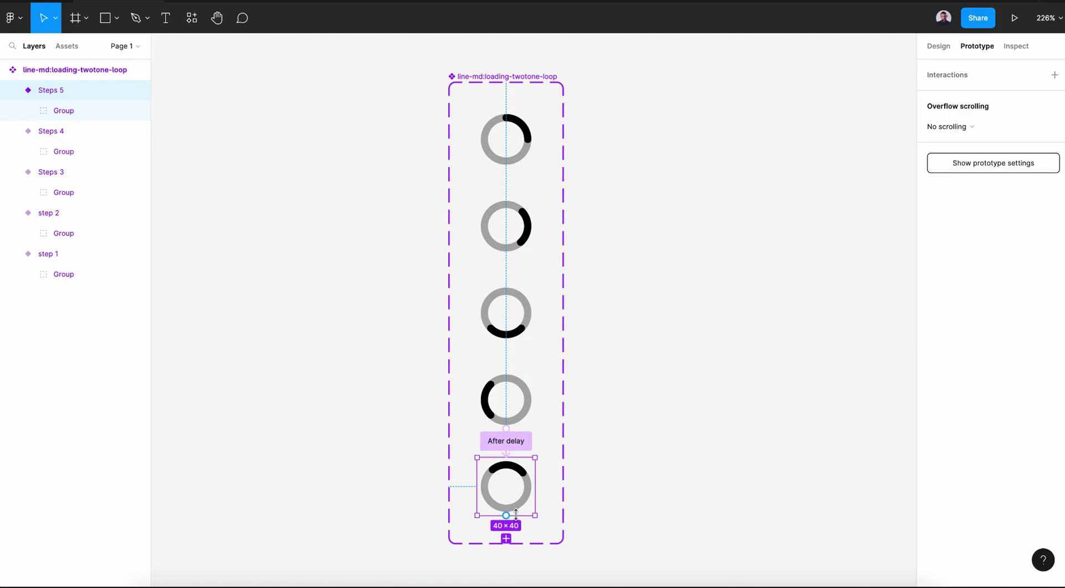
drag(535, 487, 533, 155)
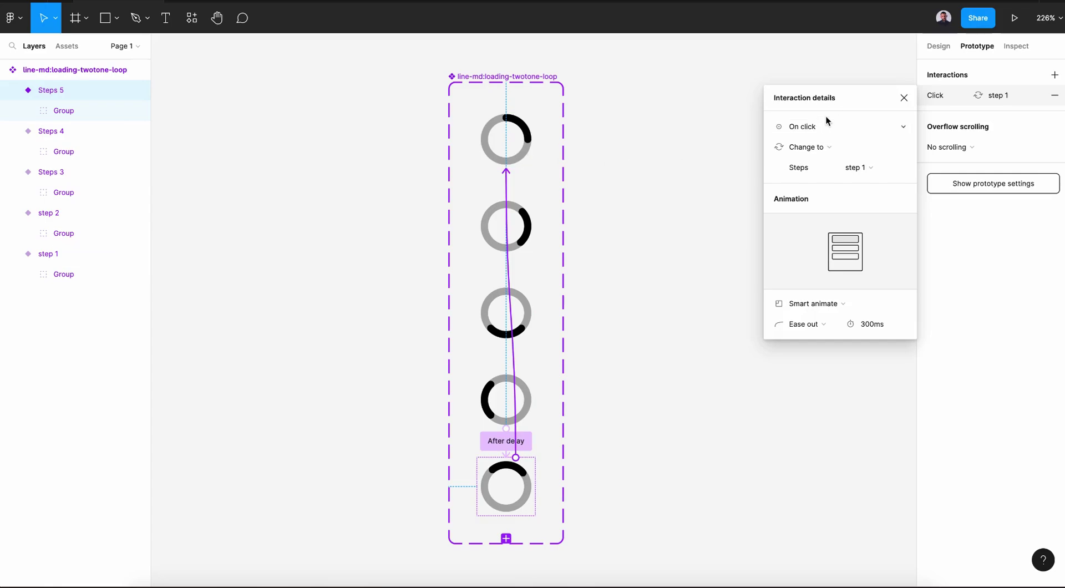
click(827, 127)
click(868, 211)
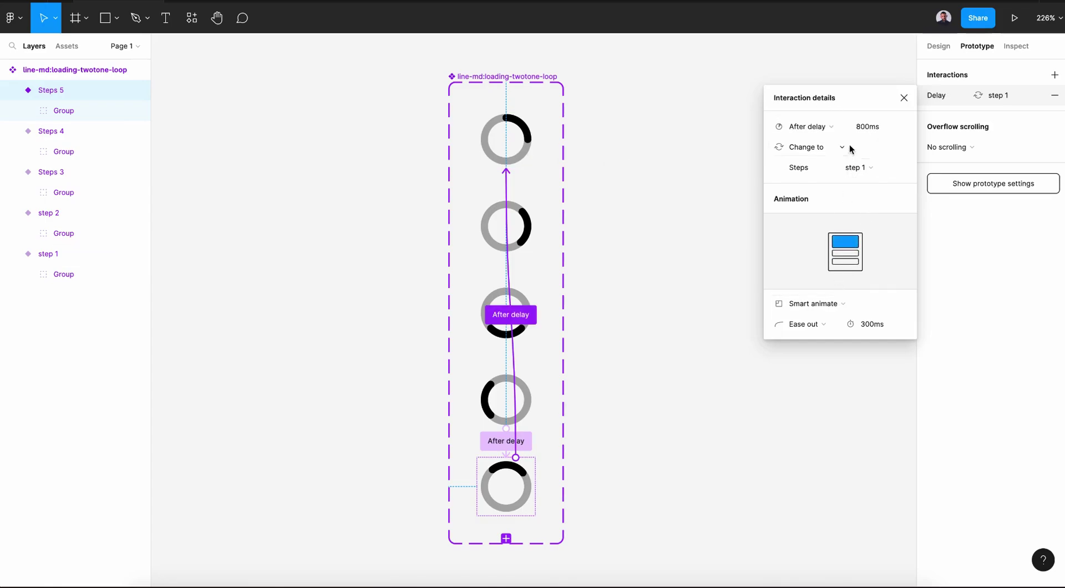
click(869, 133)
text(1)
key(Return)
click(740, 255)
Step: Draw a new 270×176 frame, Frame 1, beside the loading icon variants
key(shift+1)
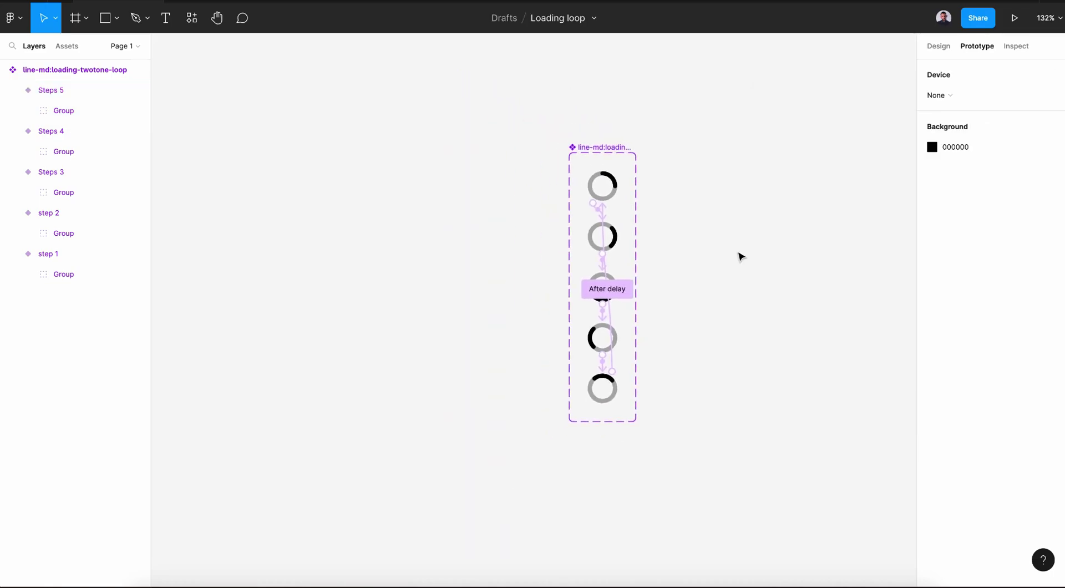
click(77, 22)
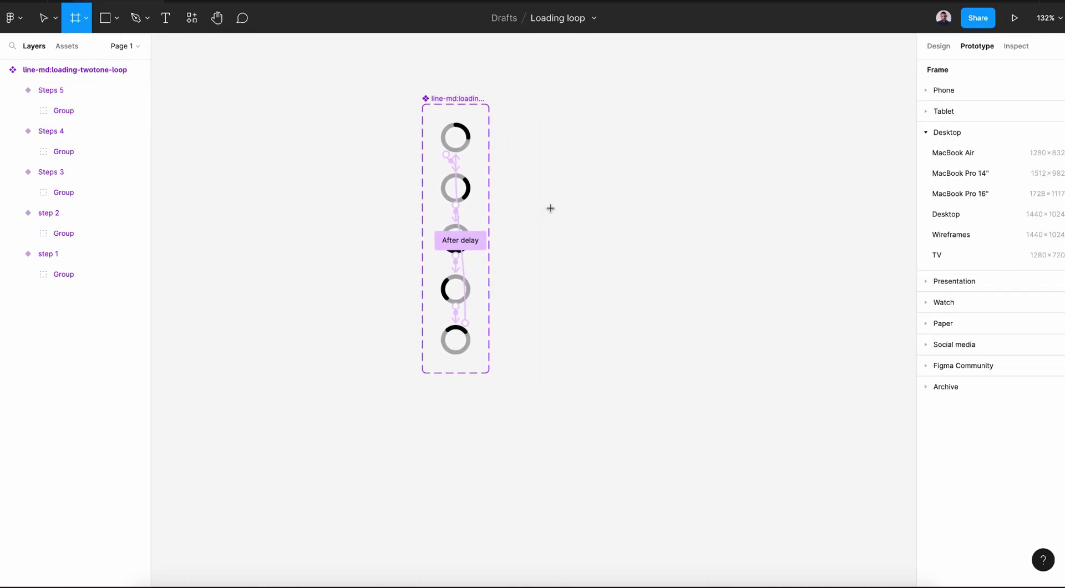
drag(535, 193, 762, 340)
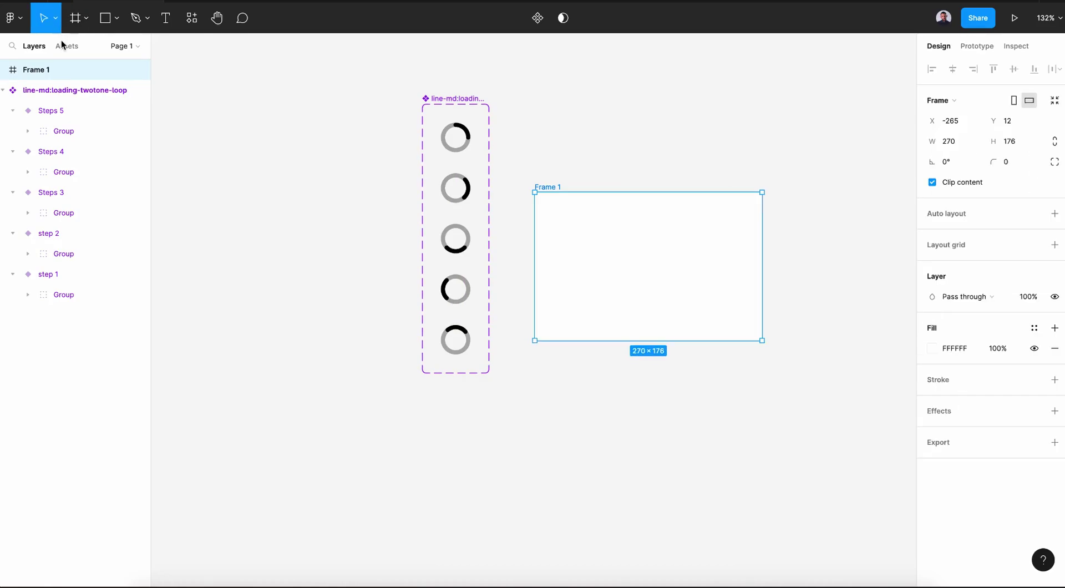
Step: Place a loading icon instance from Assets into Frame 1, centred horizontally and vertically
click(66, 46)
drag(22, 126, 644, 269)
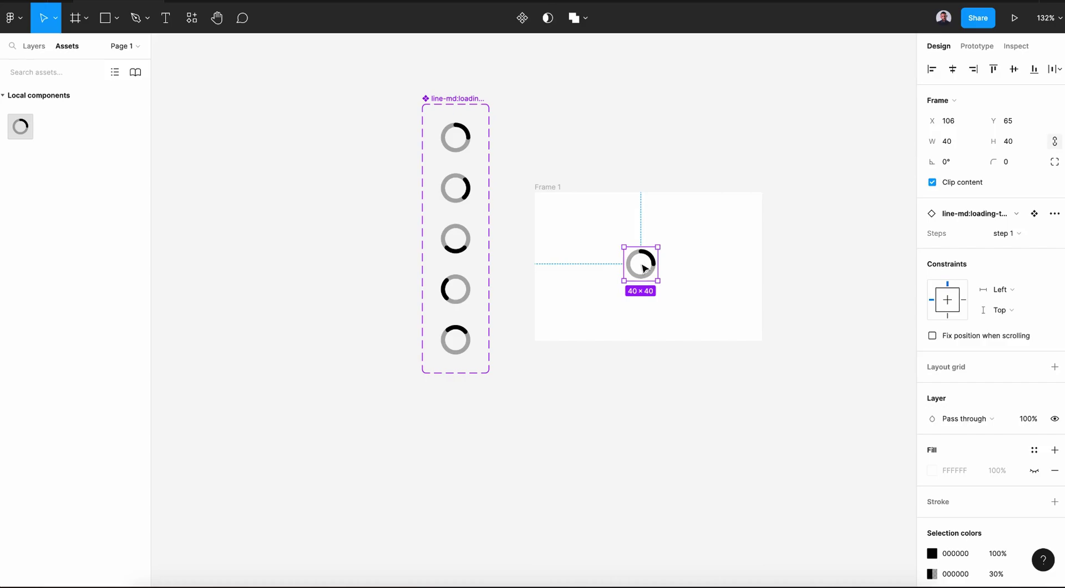
click(954, 69)
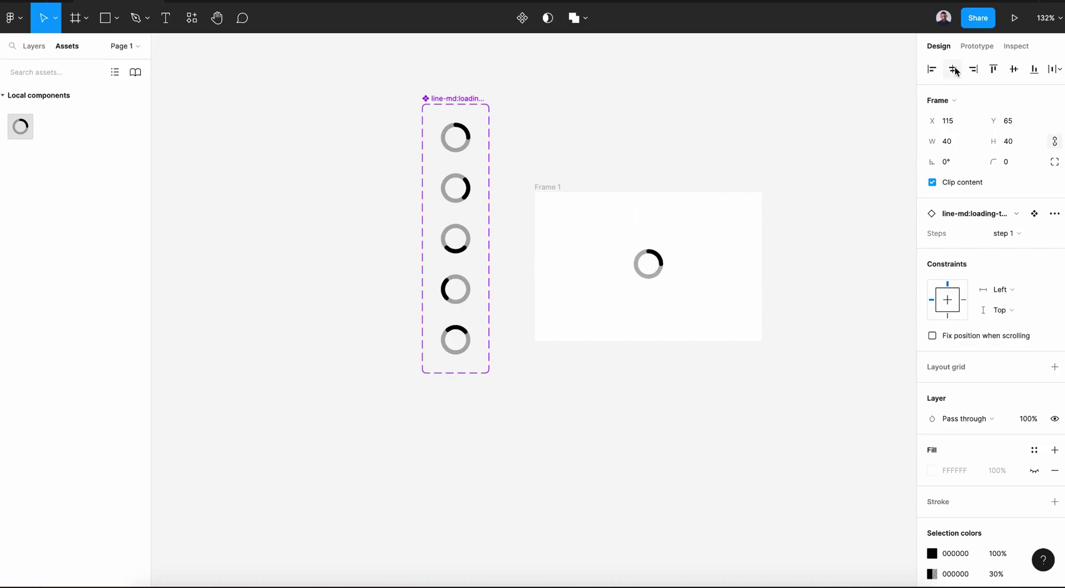
click(1017, 72)
click(555, 191)
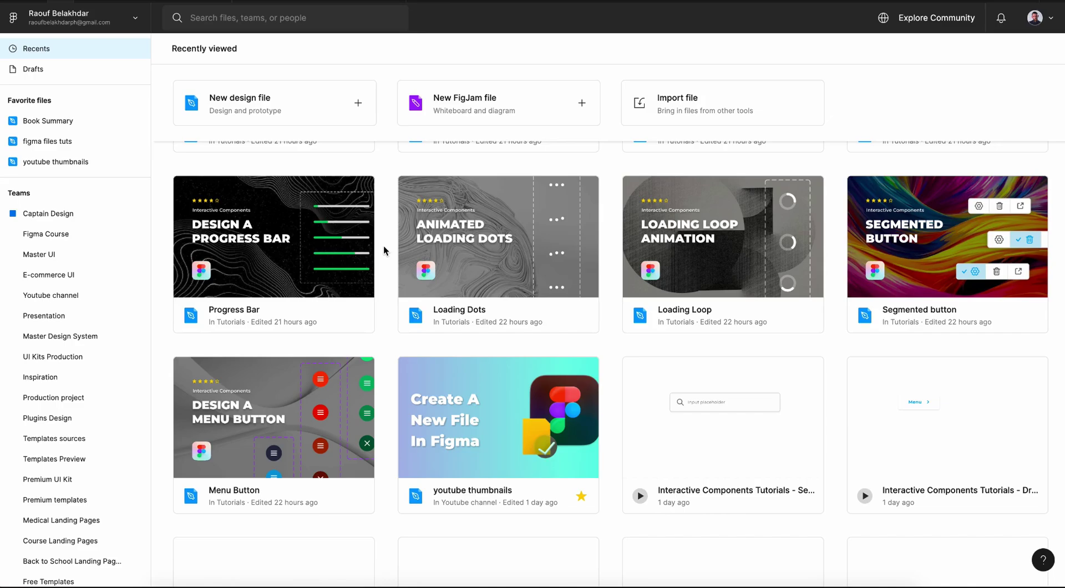
scroll(384, 250, up, 2)
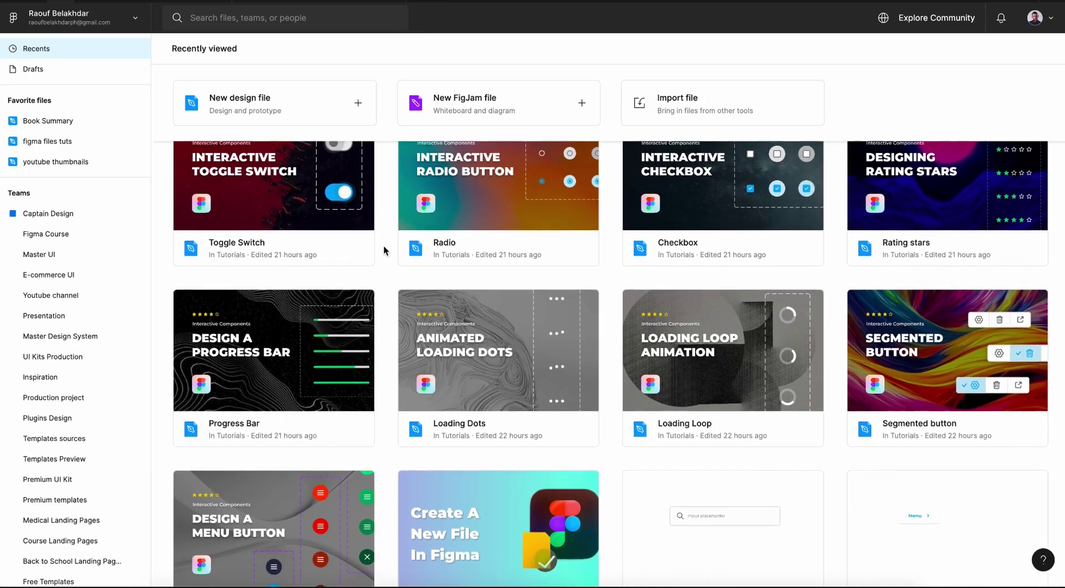
scroll(384, 248, up, 2)
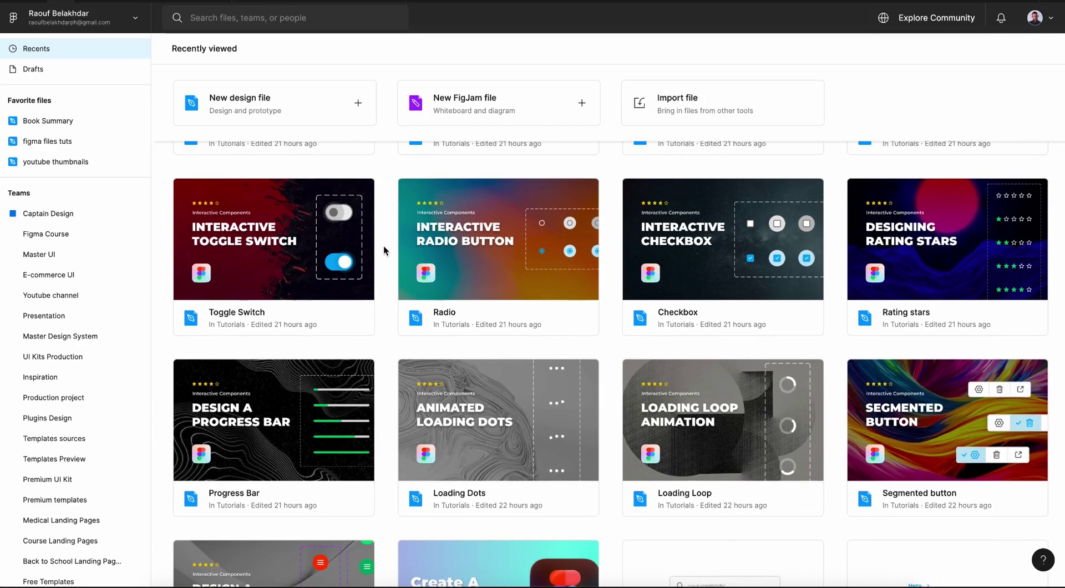
scroll(384, 250, up, 2)
scroll(384, 247, up, 2)
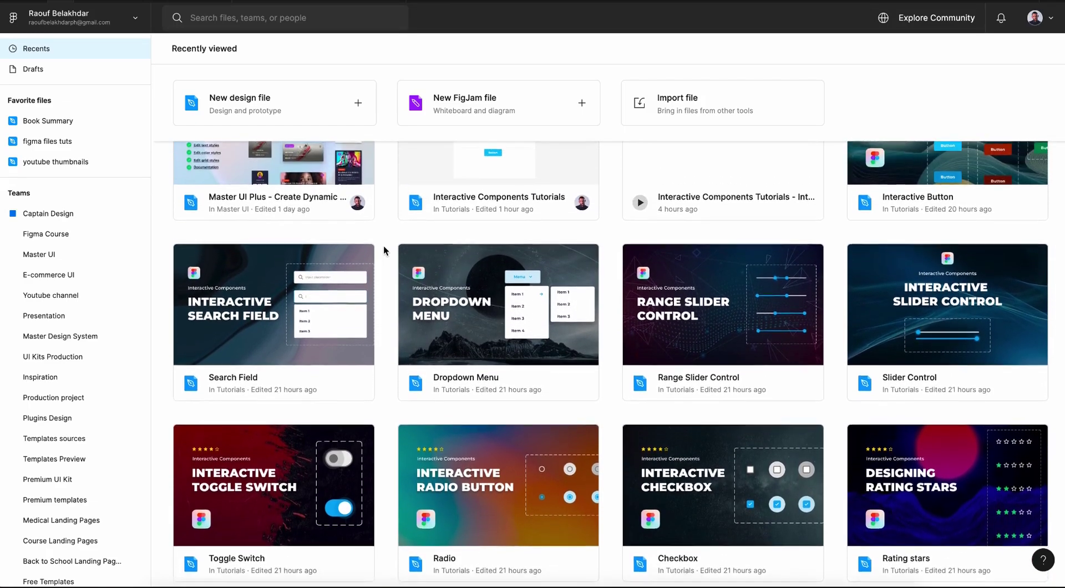
scroll(344, 251, up, 2)
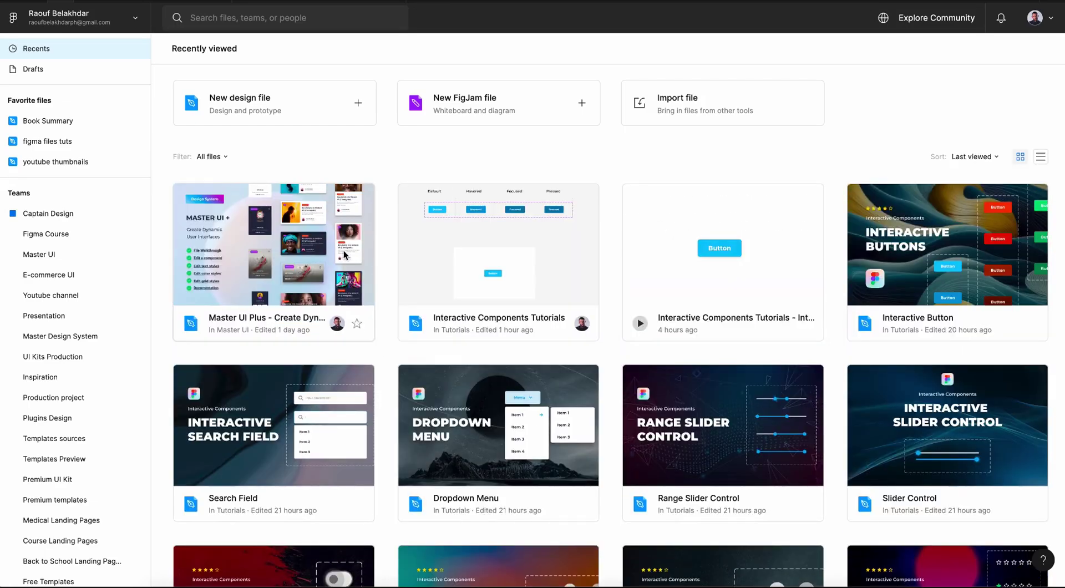
Step: Open Master UI Plus and step through Icons, Objects, Buttons, Selection Controls, Text Fields & Forms to Cards
click(274, 250)
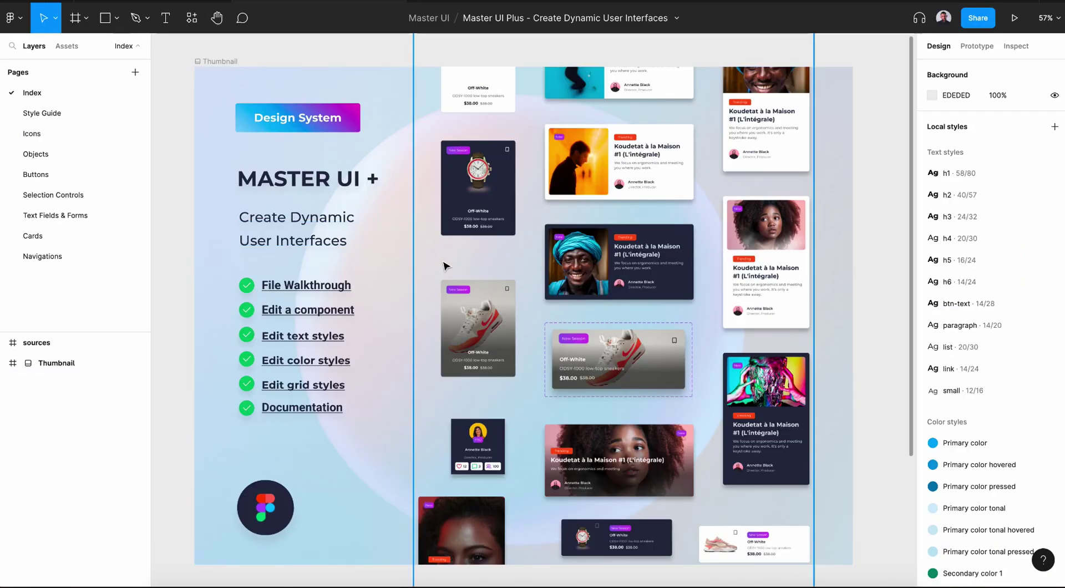
click(89, 131)
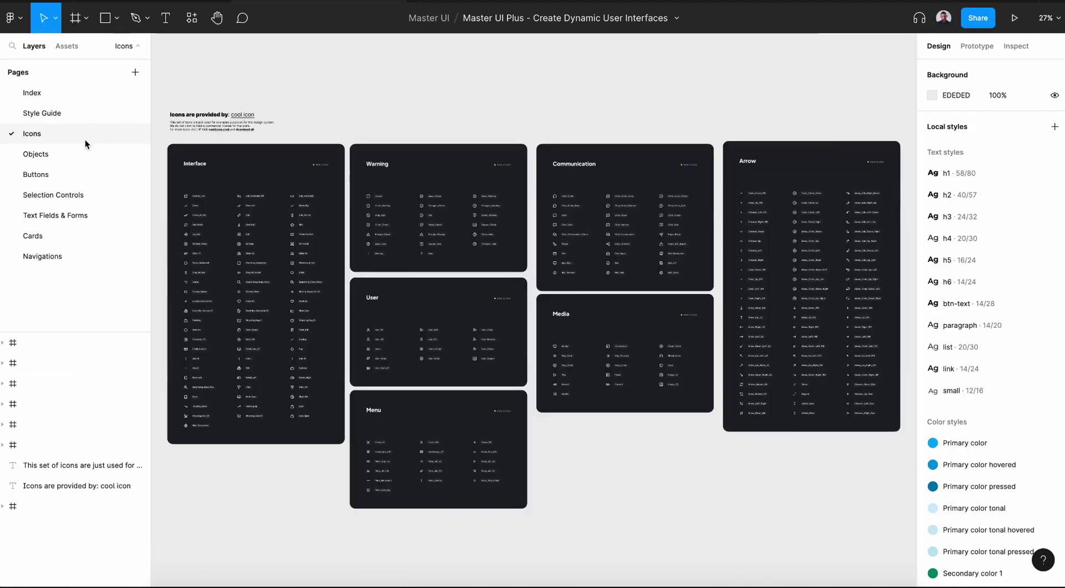
click(83, 147)
click(85, 176)
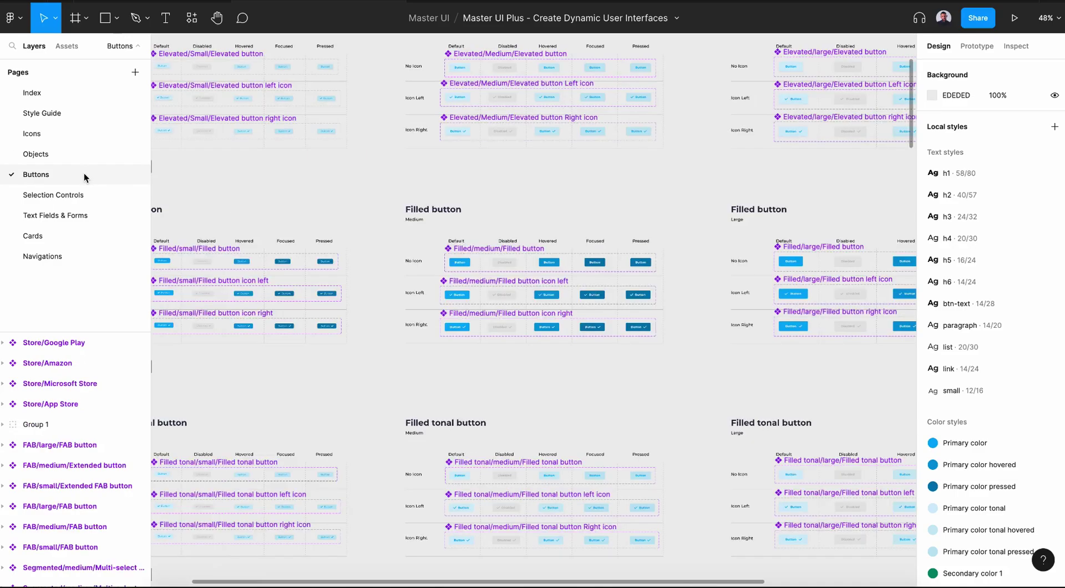
click(86, 197)
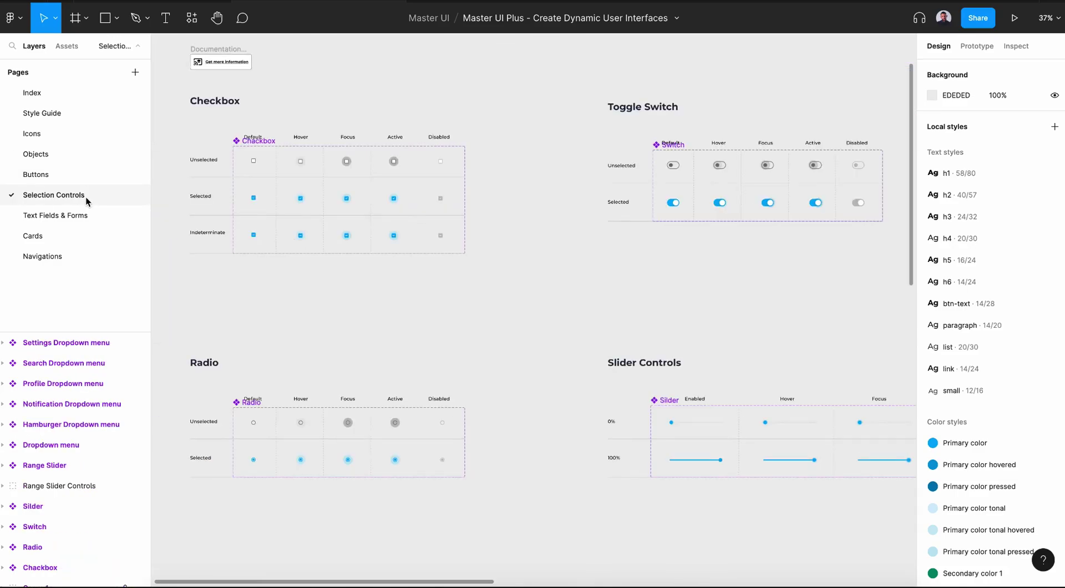
click(85, 216)
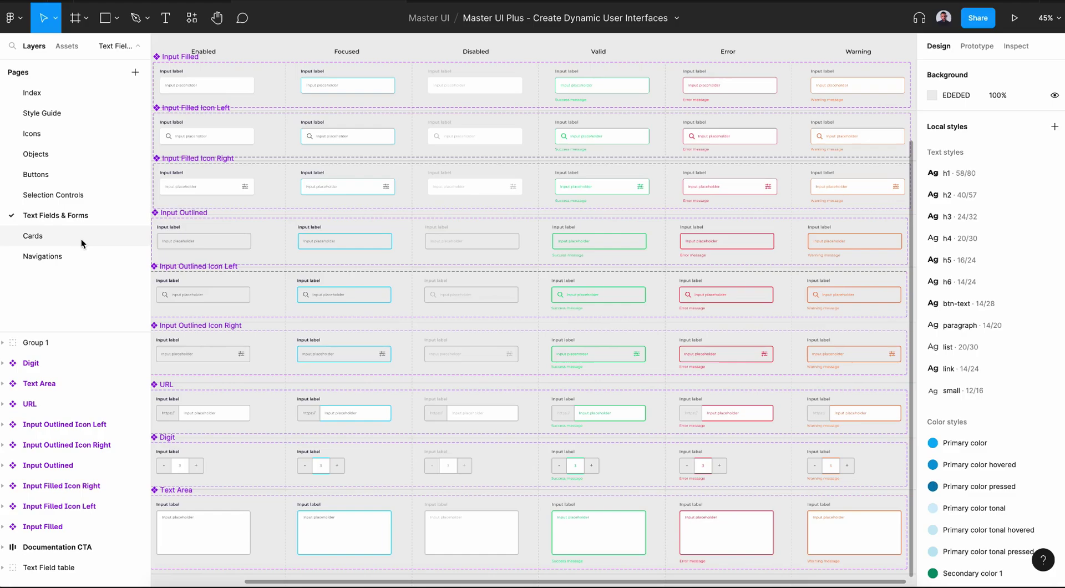
click(81, 239)
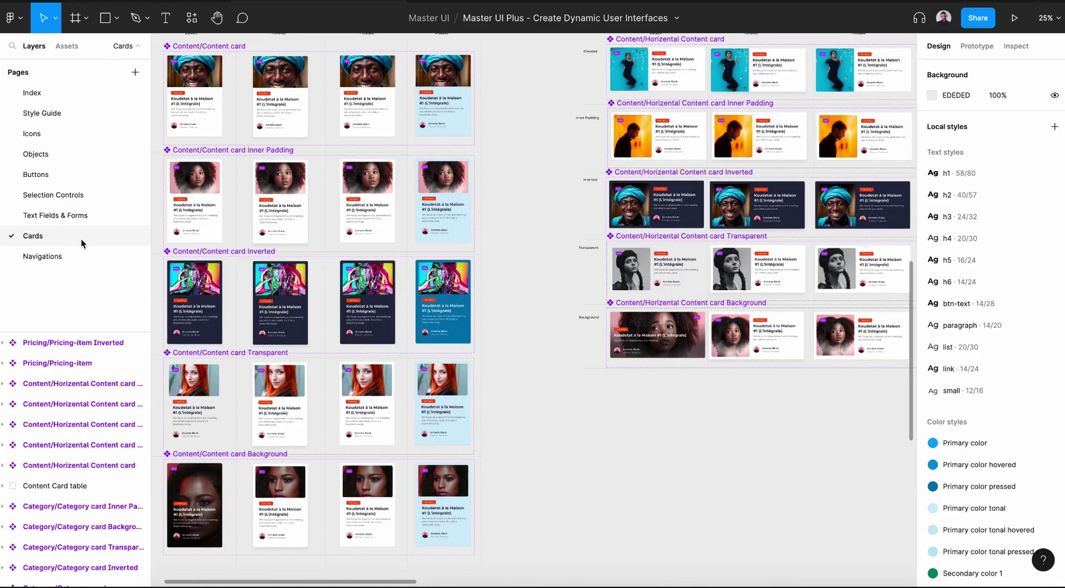